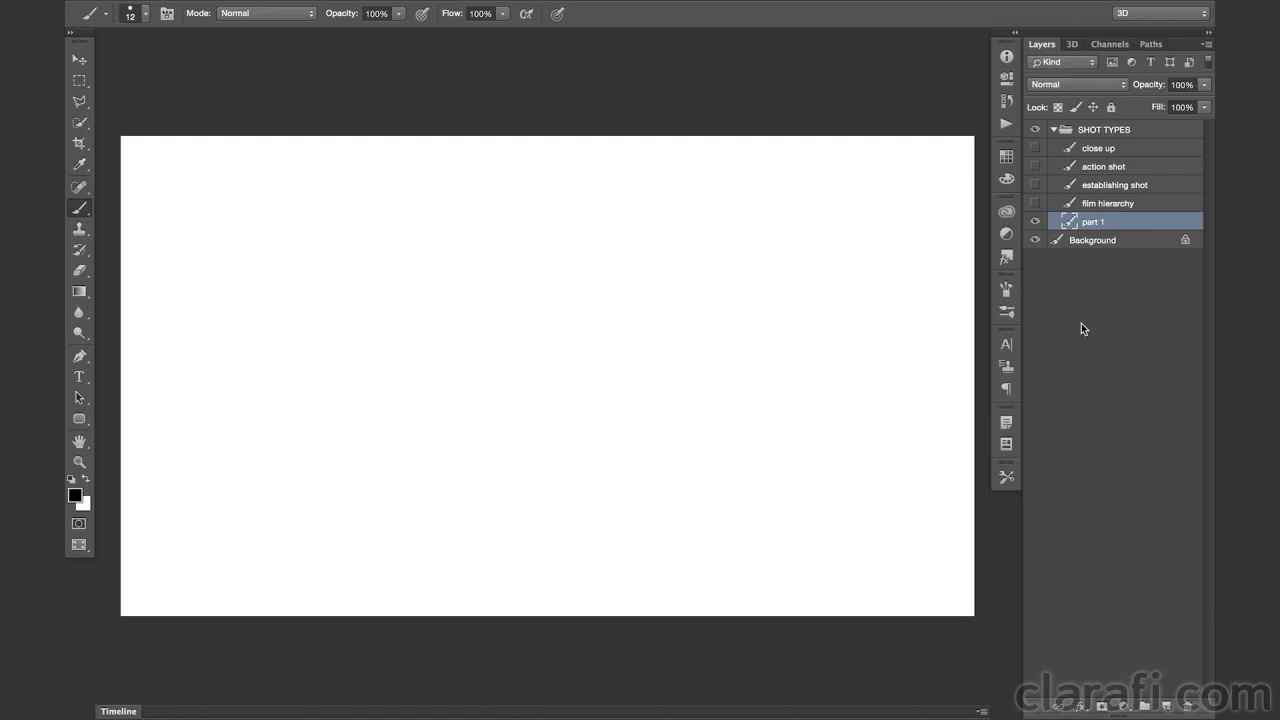
Turn on the film hierarchy layer to reveal the film–sequences–scenes–shots diagram
click(1035, 203)
Hide part 1 and box the first scene's three SHOT labels on the film hierarchy layer
click(1036, 222)
click(1121, 206)
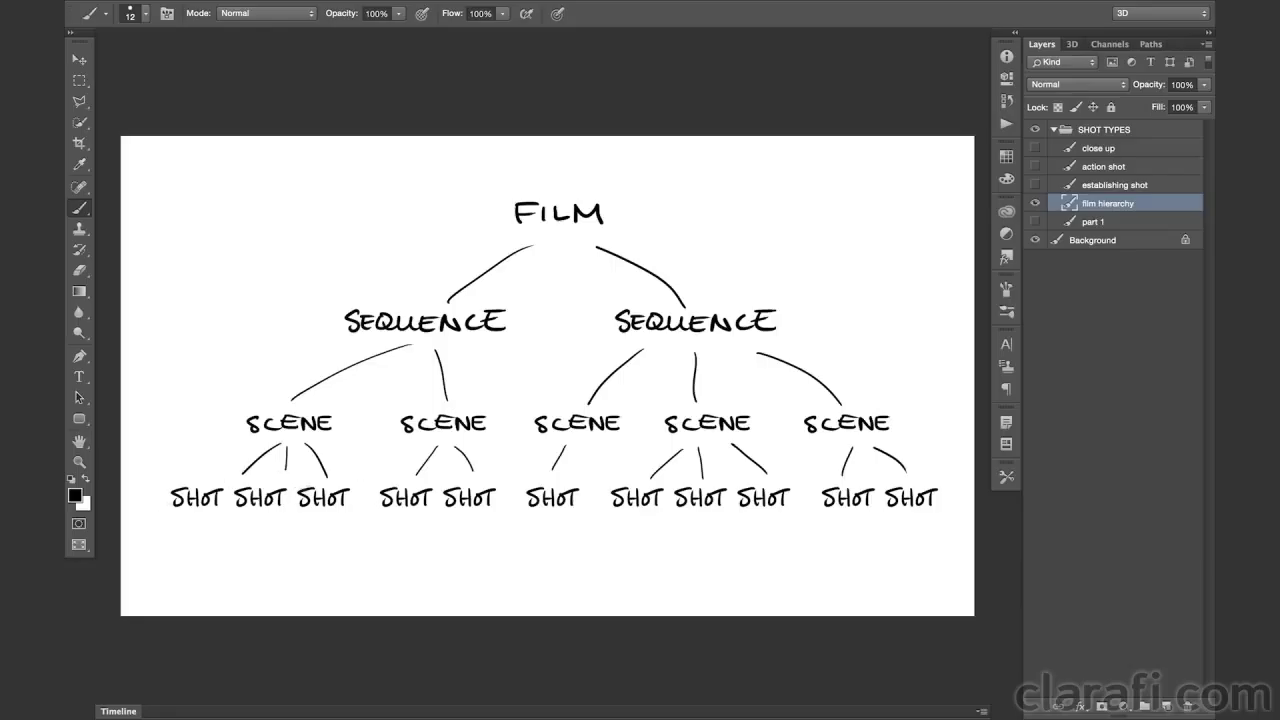
mouse_move(163, 480)
mouse_down()
mouse_move(165, 532)
mouse_move(378, 516)
mouse_move(312, 475)
mouse_move(369, 475)
mouse_move(368, 511)
mouse_up()
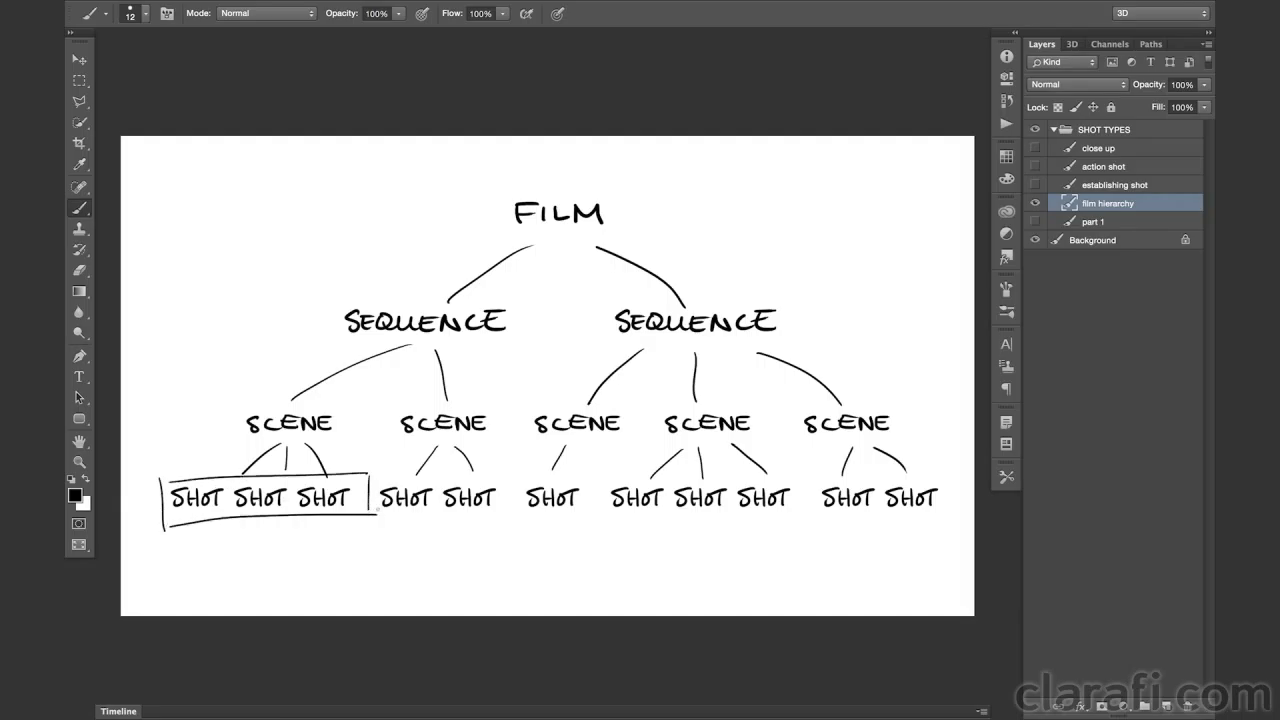
click(1035, 203)
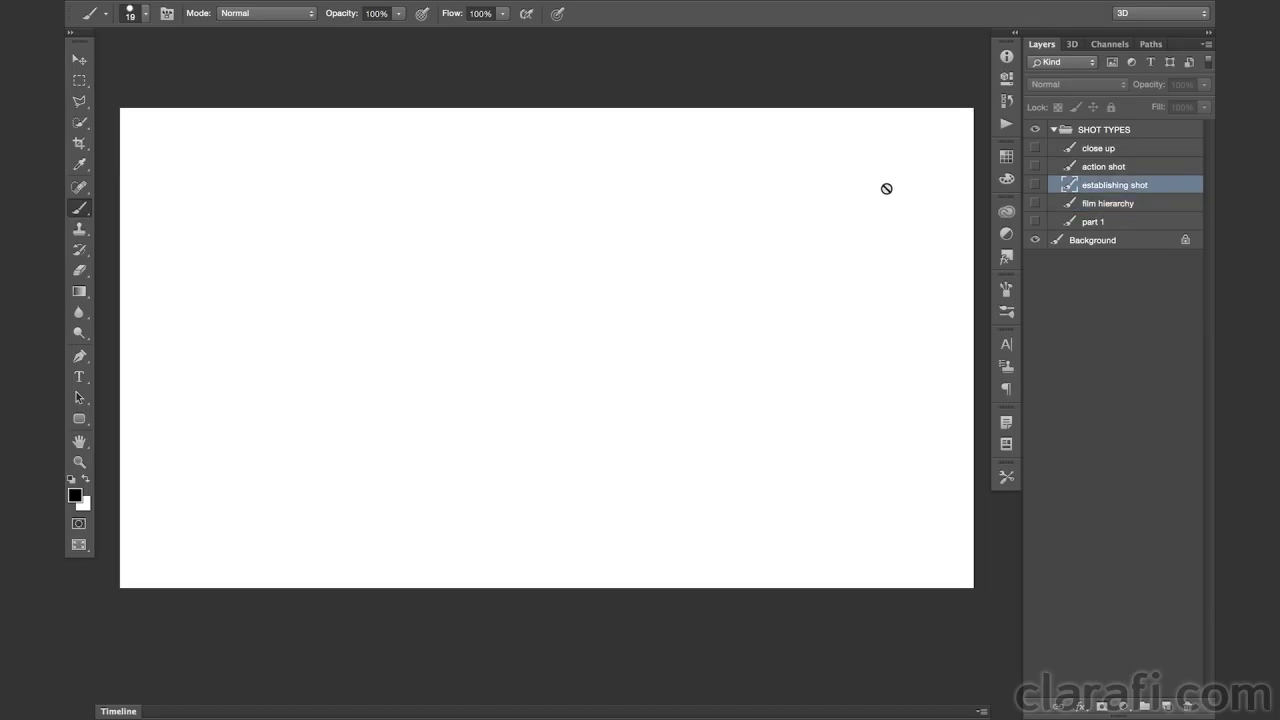
Show the establishing shot layer and sketch a coiled capsule, undoing one stray oval
click(1035, 185)
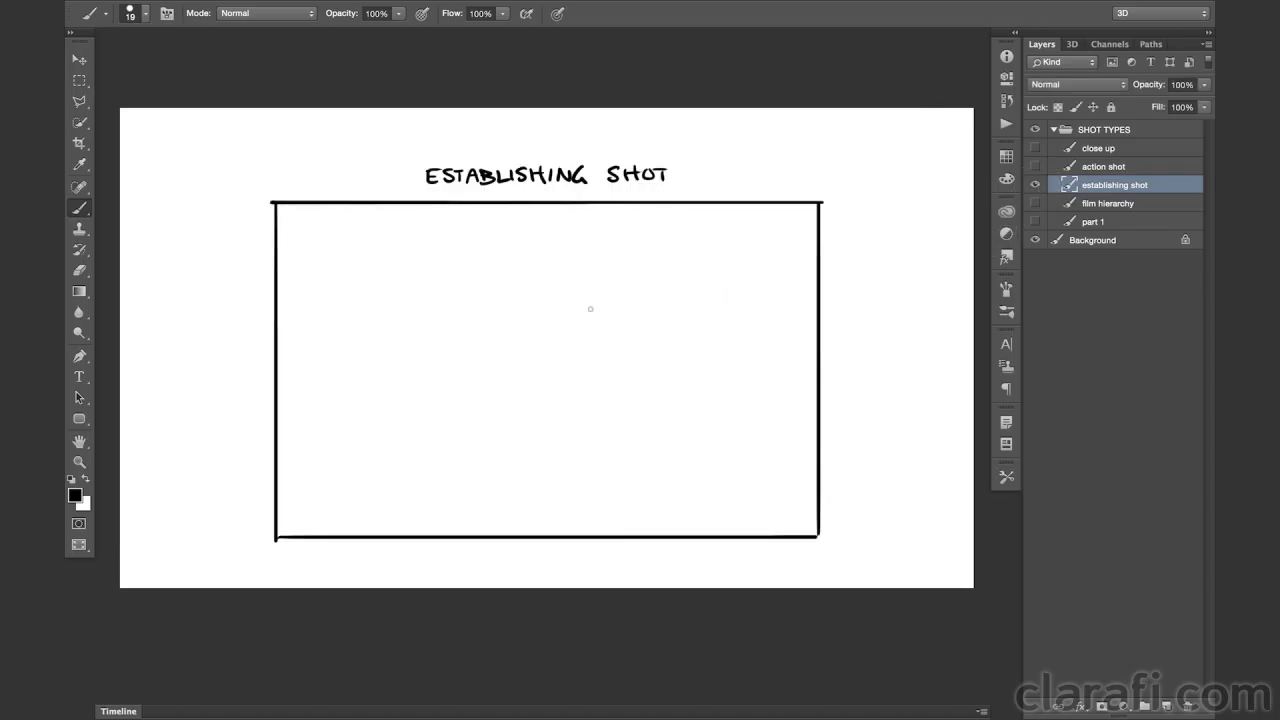
mouse_move(557, 321)
mouse_down()
mouse_move(572, 344)
mouse_move(600, 338)
mouse_move(598, 302)
mouse_move(672, 271)
mouse_move(682, 304)
mouse_up()
mouse_move(607, 331)
mouse_down()
mouse_move(637, 323)
mouse_move(609, 314)
mouse_move(621, 296)
mouse_move(632, 315)
mouse_move(667, 284)
mouse_up()
key(ctrl+z)
drag(600, 318, 565, 330)
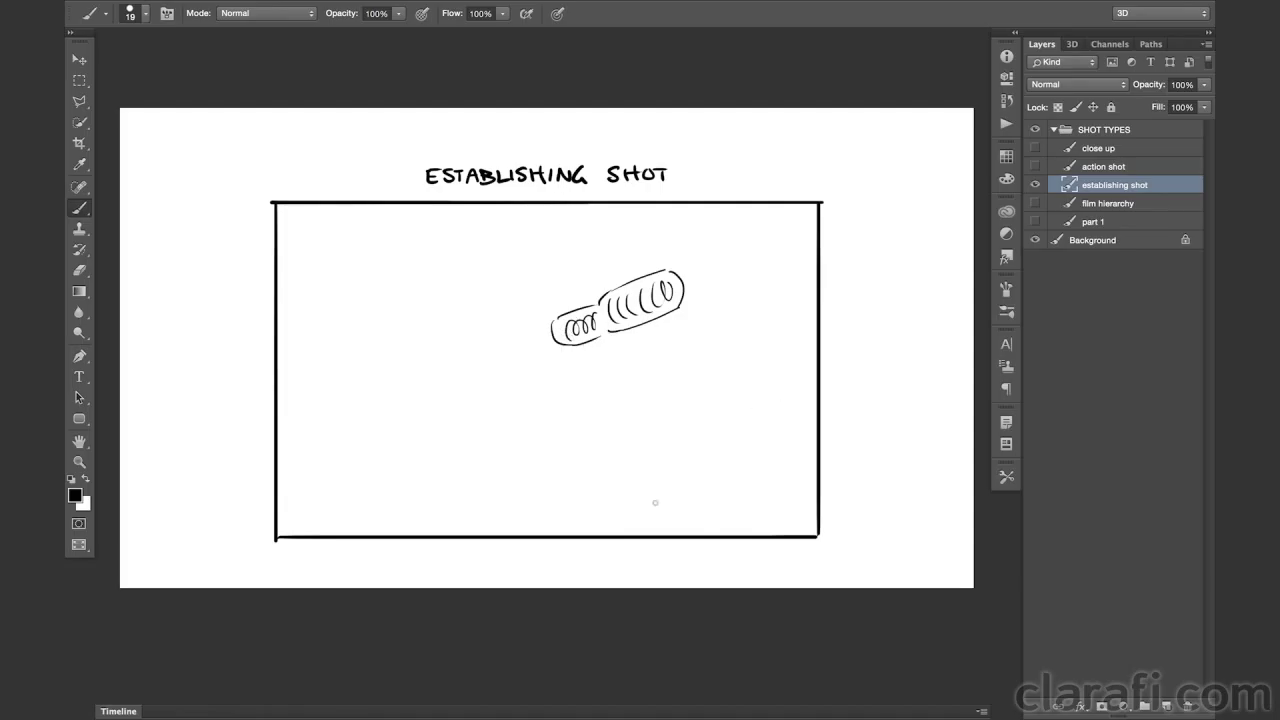
Draw a rounded shape at the frame's bottom right, hatched with curves
mouse_move(678, 530)
mouse_down()
mouse_move(732, 427)
mouse_move(714, 427)
mouse_move(806, 424)
mouse_up()
drag(707, 446, 684, 522)
drag(724, 452, 703, 518)
drag(745, 448, 718, 520)
mouse_move(772, 444)
mouse_down()
mouse_move(738, 520)
mouse_move(797, 522)
mouse_up()
Add a cup shape with nested arcs at the top and a hatched cylinder below the capsule
mouse_move(436, 211)
mouse_down()
mouse_move(423, 234)
mouse_move(460, 280)
mouse_move(497, 260)
mouse_move(530, 212)
mouse_up()
mouse_move(428, 240)
mouse_down()
mouse_move(456, 256)
mouse_move(448, 221)
mouse_move(486, 236)
mouse_move(463, 225)
mouse_move(492, 236)
mouse_up()
mouse_move(466, 206)
mouse_down()
mouse_move(498, 226)
mouse_move(516, 213)
mouse_up()
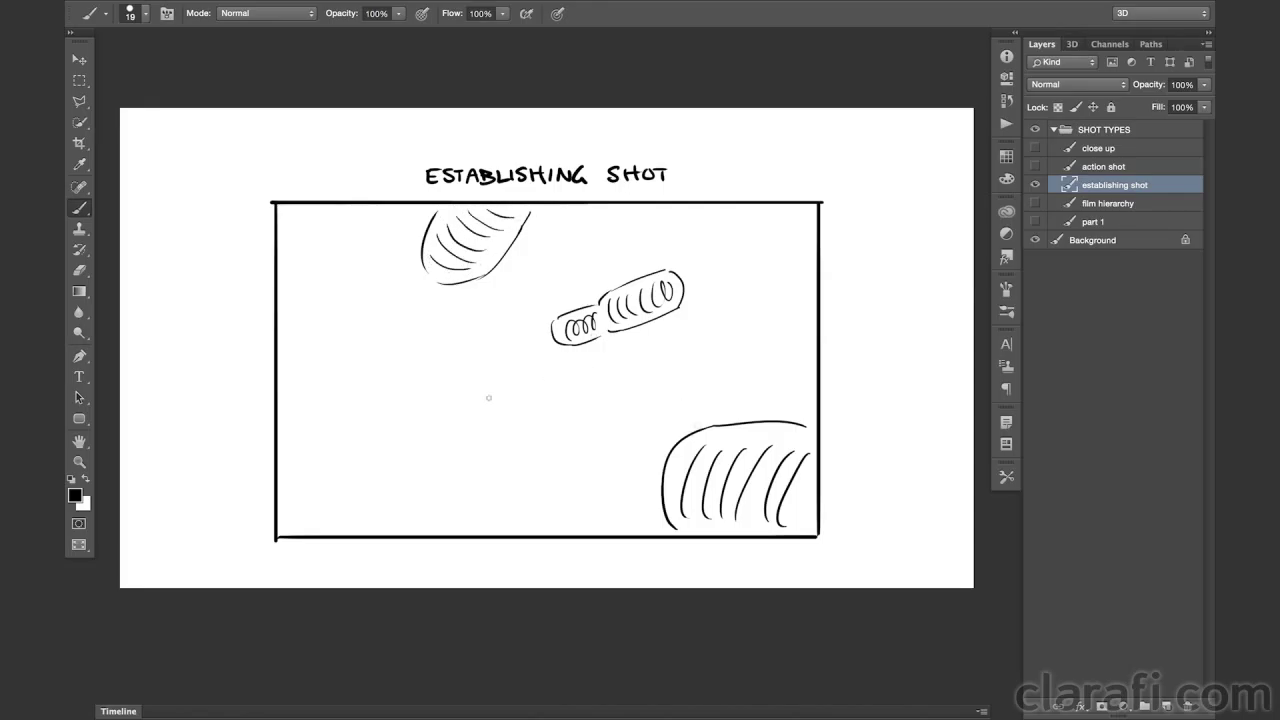
mouse_move(470, 452)
mouse_down()
mouse_move(477, 402)
mouse_move(522, 424)
mouse_move(506, 461)
mouse_up()
mouse_move(514, 403)
mouse_down()
mouse_move(550, 425)
mouse_move(528, 461)
mouse_up()
drag(494, 412, 510, 458)
mouse_move(526, 420)
mouse_down()
mouse_move(530, 452)
mouse_move(544, 450)
mouse_up()
Draw a large arc in the lower left and stipple it with dots
mouse_move(286, 395)
mouse_down()
mouse_move(380, 429)
mouse_move(358, 421)
mouse_move(394, 466)
mouse_move(410, 522)
mouse_up()
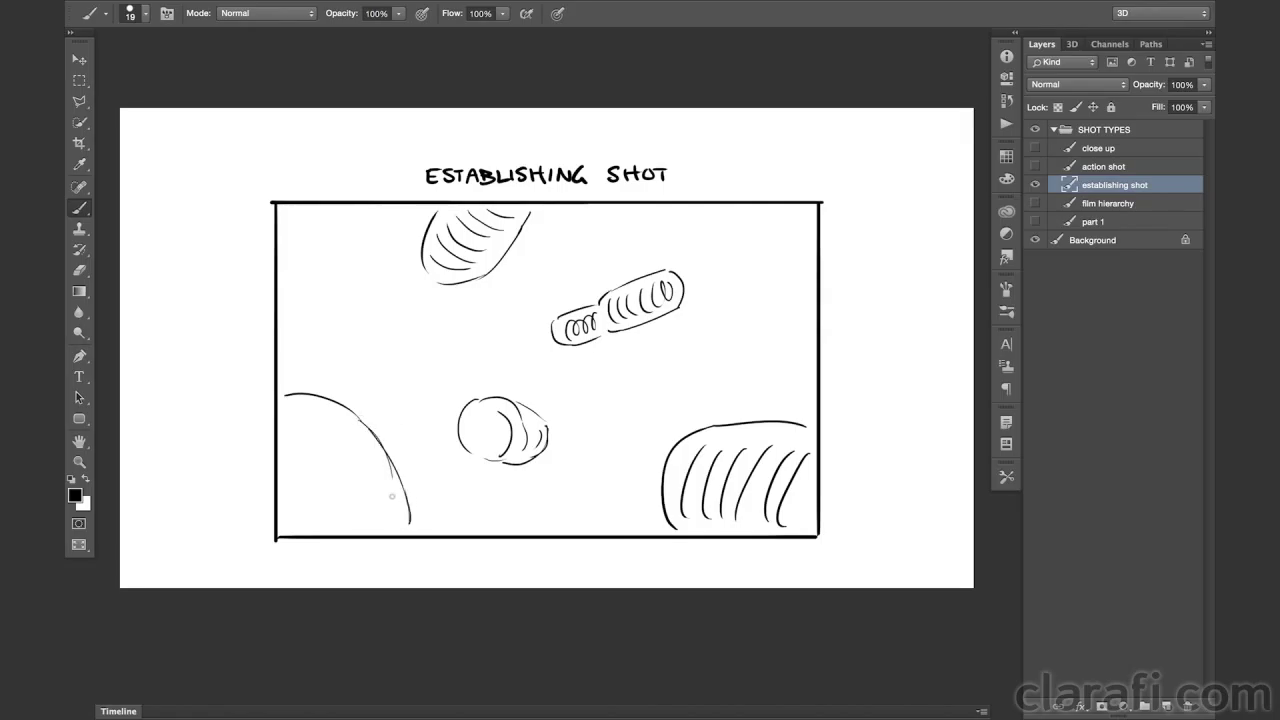
click(305, 418)
click(348, 441)
click(309, 471)
click(367, 483)
click(335, 499)
click(376, 508)
click(309, 511)
click(393, 521)
Sketch a hump with a thumb-like shape above the lower-left arc
mouse_move(330, 402)
mouse_down()
mouse_move(387, 395)
mouse_move(362, 389)
mouse_move(370, 374)
mouse_move(387, 378)
mouse_move(476, 486)
mouse_move(447, 474)
mouse_move(480, 530)
mouse_up()
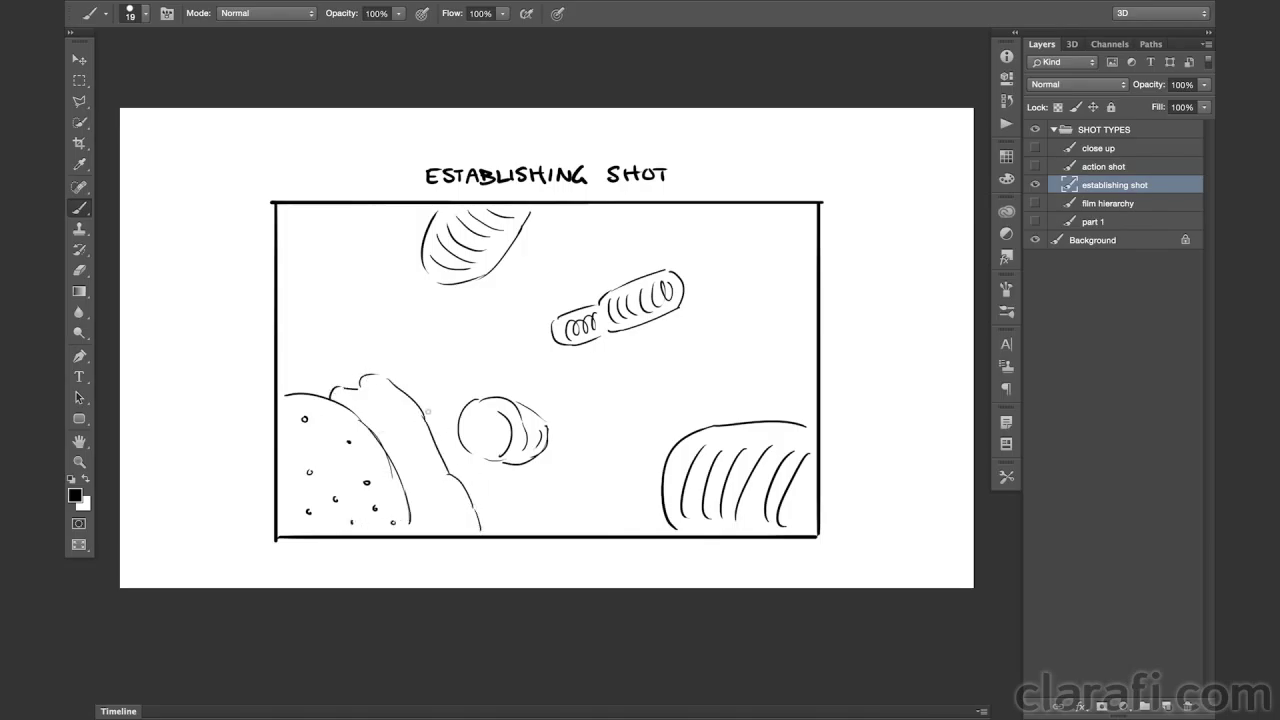
drag(418, 404, 436, 390)
drag(474, 464, 520, 532)
mouse_move(432, 382)
mouse_down()
mouse_move(452, 372)
mouse_move(444, 394)
mouse_up()
Add ear-like shapes, branching strokes and a cap shape in the upper-left area
mouse_move(283, 370)
mouse_down()
mouse_move(300, 352)
mouse_move(290, 312)
mouse_up()
mouse_move(294, 258)
mouse_down()
mouse_move(306, 306)
mouse_move(328, 306)
mouse_up()
drag(298, 232, 293, 282)
drag(335, 212, 358, 300)
mouse_move(374, 230)
mouse_down()
mouse_move(362, 296)
mouse_move(403, 318)
mouse_move(401, 296)
mouse_move(420, 292)
mouse_up()
mouse_move(366, 332)
mouse_down()
mouse_move(356, 353)
mouse_move(386, 334)
mouse_move(384, 354)
mouse_up()
drag(398, 320, 410, 372)
drag(406, 362, 418, 390)
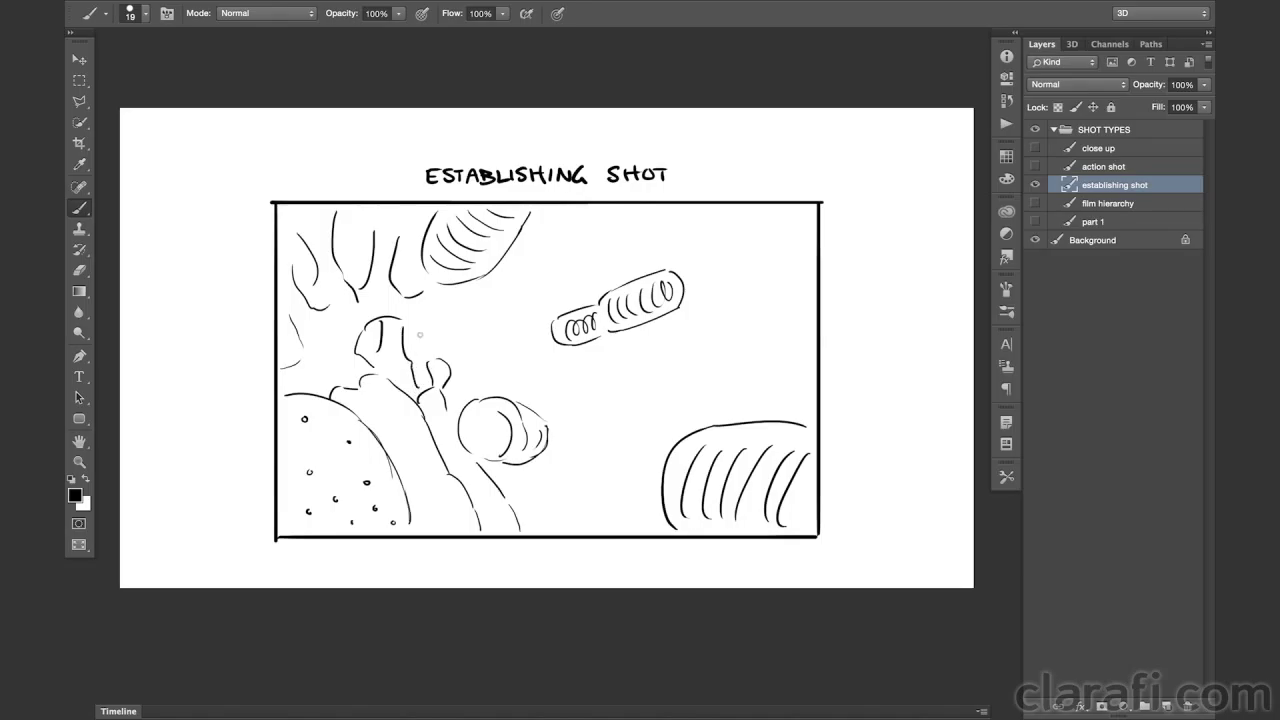
Draw curves beside the capsule, arches over the cylinder, and marks along the bottom
drag(477, 288, 505, 336)
mouse_move(528, 280)
mouse_down()
mouse_move(508, 322)
mouse_move(535, 304)
mouse_move(530, 361)
mouse_up()
drag(472, 398, 490, 367)
mouse_move(500, 366)
mouse_down()
mouse_move(514, 386)
mouse_move(543, 387)
mouse_up()
drag(546, 385, 562, 400)
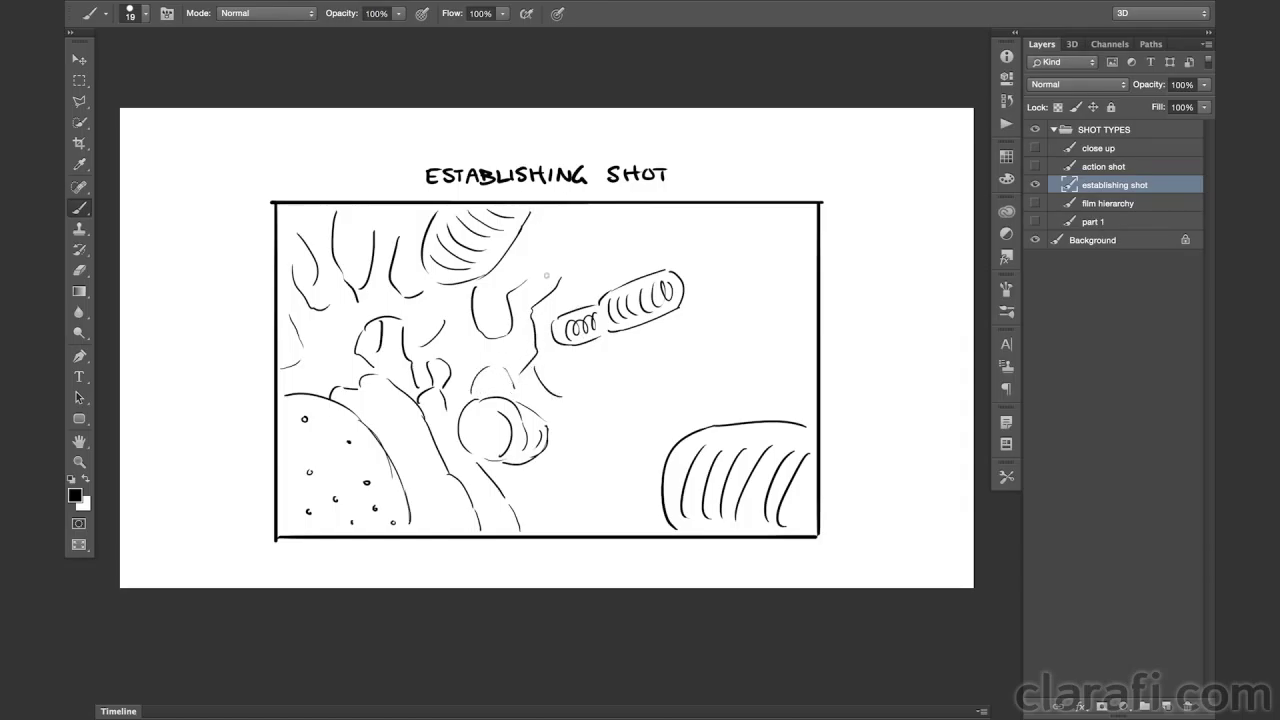
mouse_move(530, 280)
mouse_down()
mouse_move(532, 227)
mouse_move(591, 279)
mouse_move(564, 246)
mouse_up()
mouse_move(512, 494)
mouse_down()
mouse_move(573, 504)
mouse_move(531, 518)
mouse_move(562, 531)
mouse_up()
mouse_move(560, 472)
mouse_down()
mouse_move(569, 452)
mouse_move(599, 470)
mouse_move(601, 505)
mouse_up()
drag(610, 506, 630, 524)
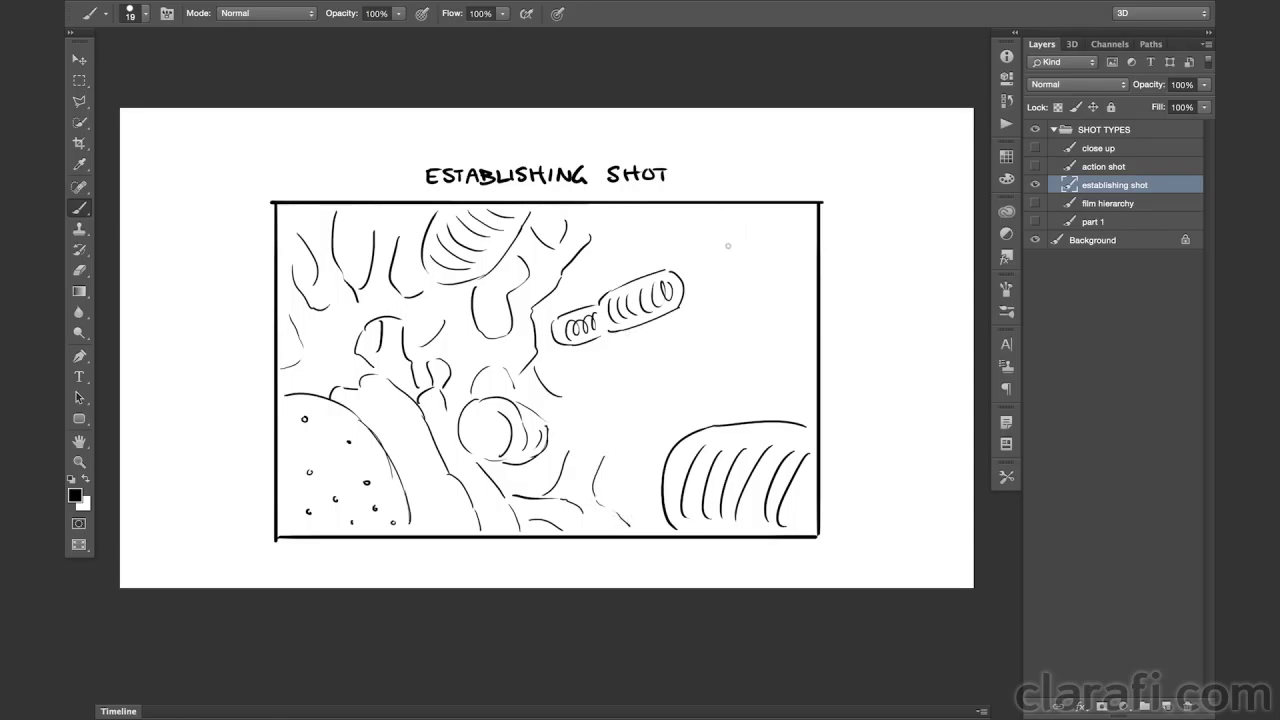
Draw a top-right crescent, a darkened circle right of the capsule, and a right-side curve
drag(745, 216, 784, 270)
mouse_move(665, 343)
mouse_down()
mouse_move(684, 402)
mouse_move(708, 390)
mouse_move(672, 400)
mouse_up()
mouse_move(606, 208)
mouse_down()
mouse_move(625, 241)
mouse_move(675, 212)
mouse_up()
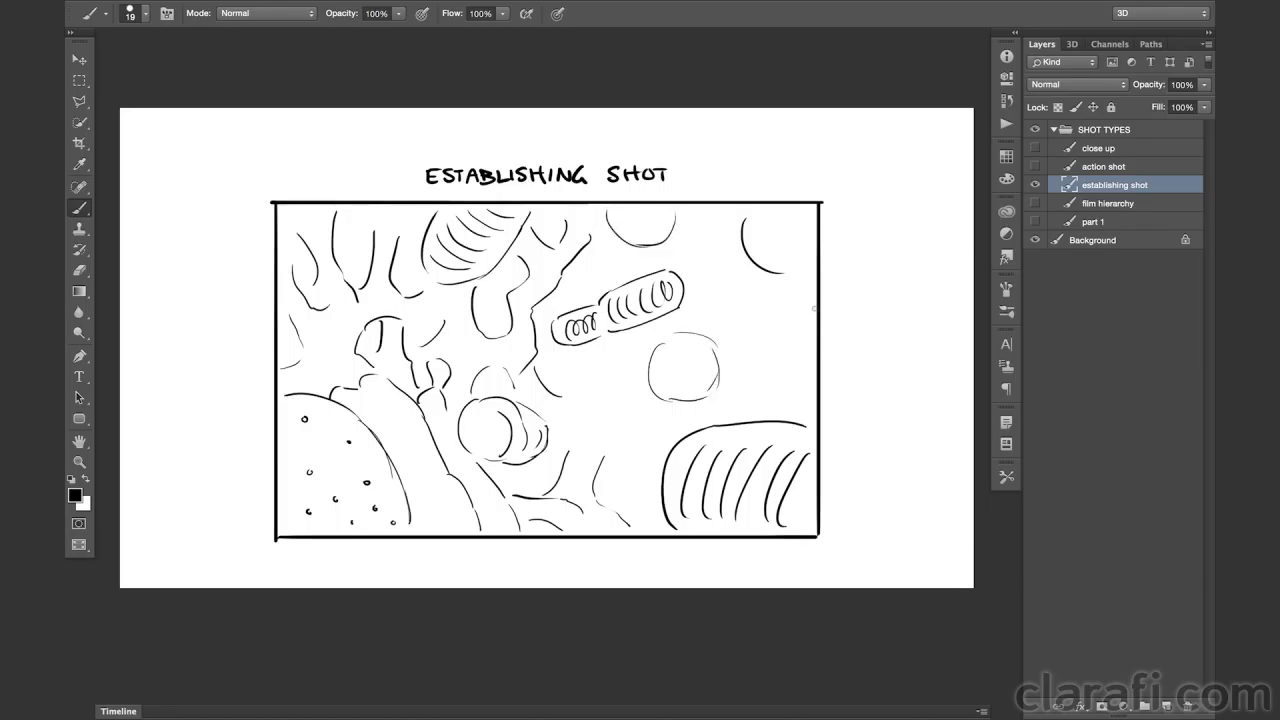
drag(757, 414, 815, 345)
mouse_move(673, 348)
mouse_down()
mouse_move(684, 400)
mouse_move(691, 332)
mouse_move(724, 362)
mouse_move(704, 388)
mouse_up()
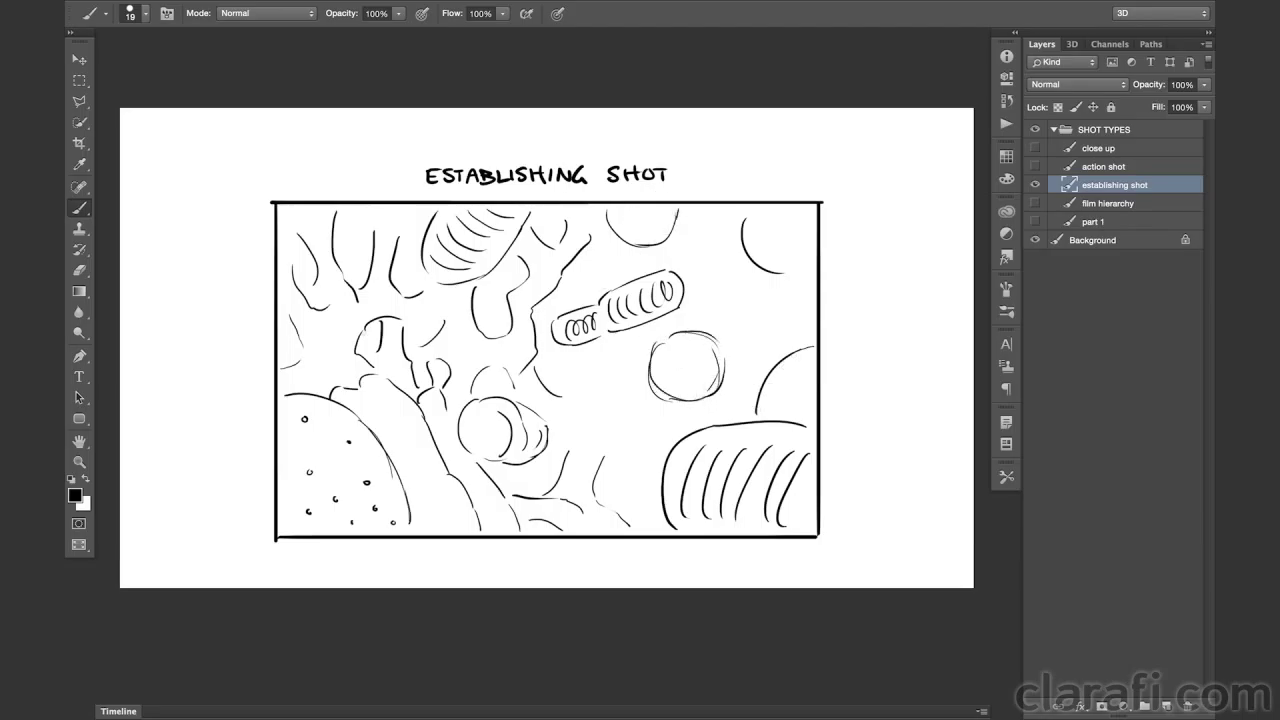
Erase upper-left stray strokes, then draw upper-left diagonals and an upper-right curved line
key(e)
mouse_move(352, 226)
mouse_down()
mouse_move(329, 246)
mouse_move(376, 216)
mouse_up()
key(b)
key(e)
key(b)
mouse_move(283, 285)
mouse_down()
mouse_move(363, 220)
mouse_move(394, 215)
mouse_up()
key(e)
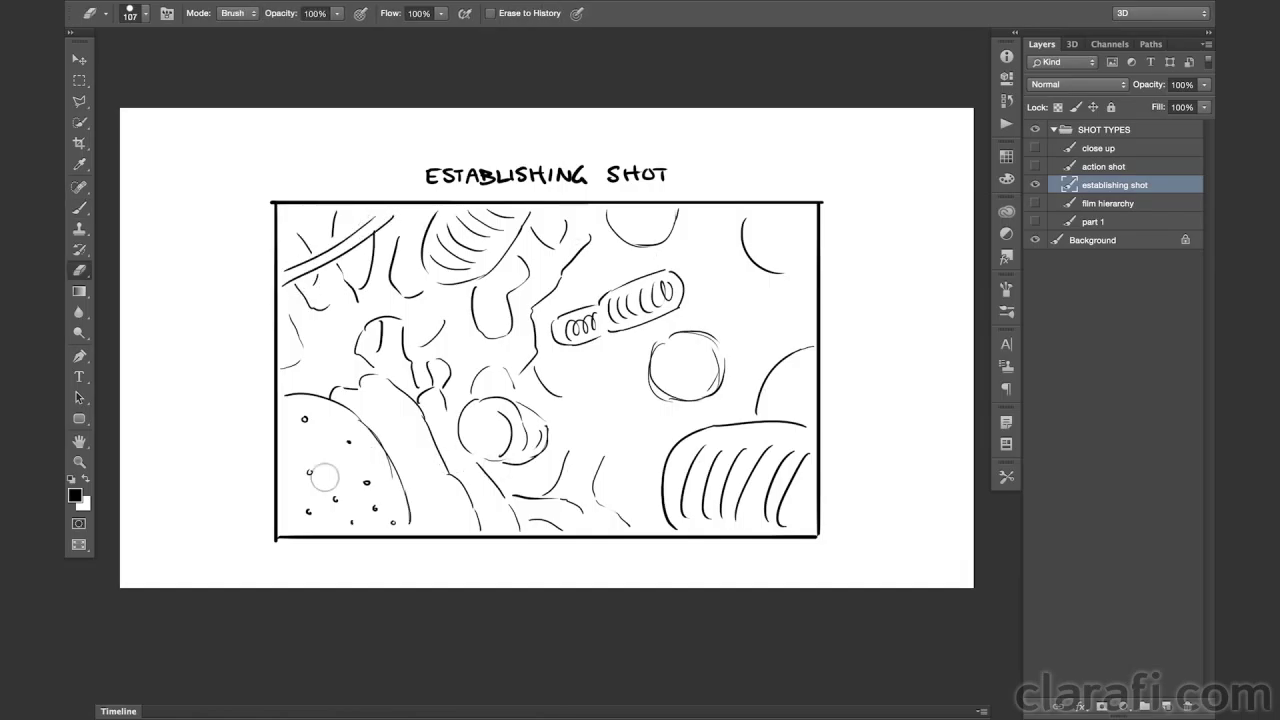
key(b)
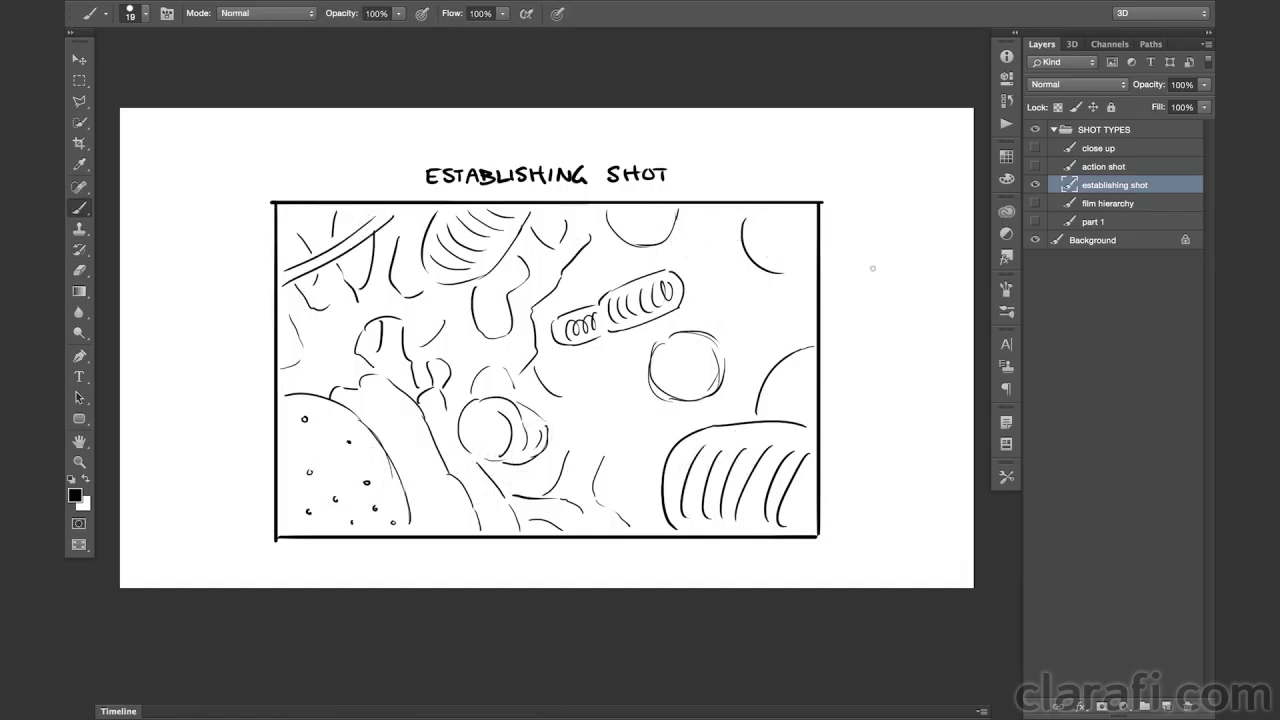
mouse_move(700, 212)
mouse_down()
mouse_move(754, 288)
mouse_move(724, 229)
mouse_move(815, 334)
mouse_up()
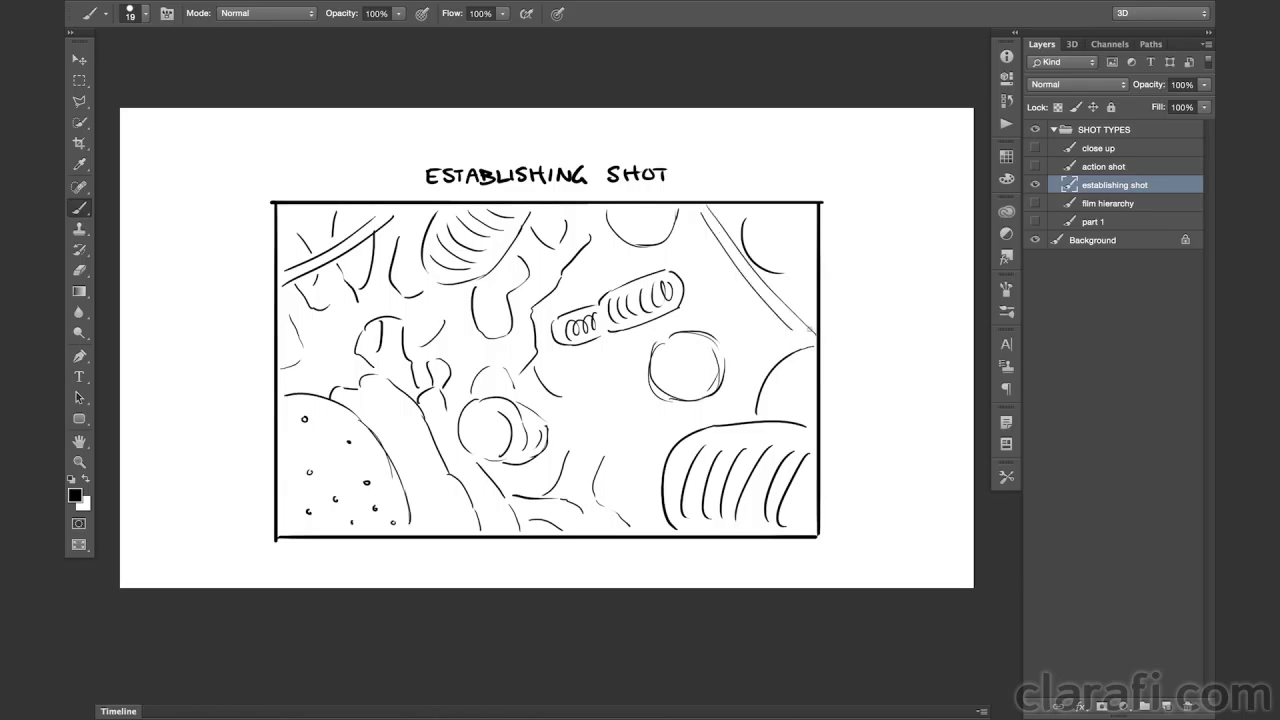
Erase marks near the cylinder and add parallel diagonal lines across the lower left and right
key(e)
mouse_move(336, 378)
mouse_down()
mouse_move(298, 404)
mouse_move(309, 402)
mouse_move(289, 377)
mouse_move(368, 490)
mouse_up()
key(b)
drag(282, 378, 376, 505)
drag(305, 400, 416, 527)
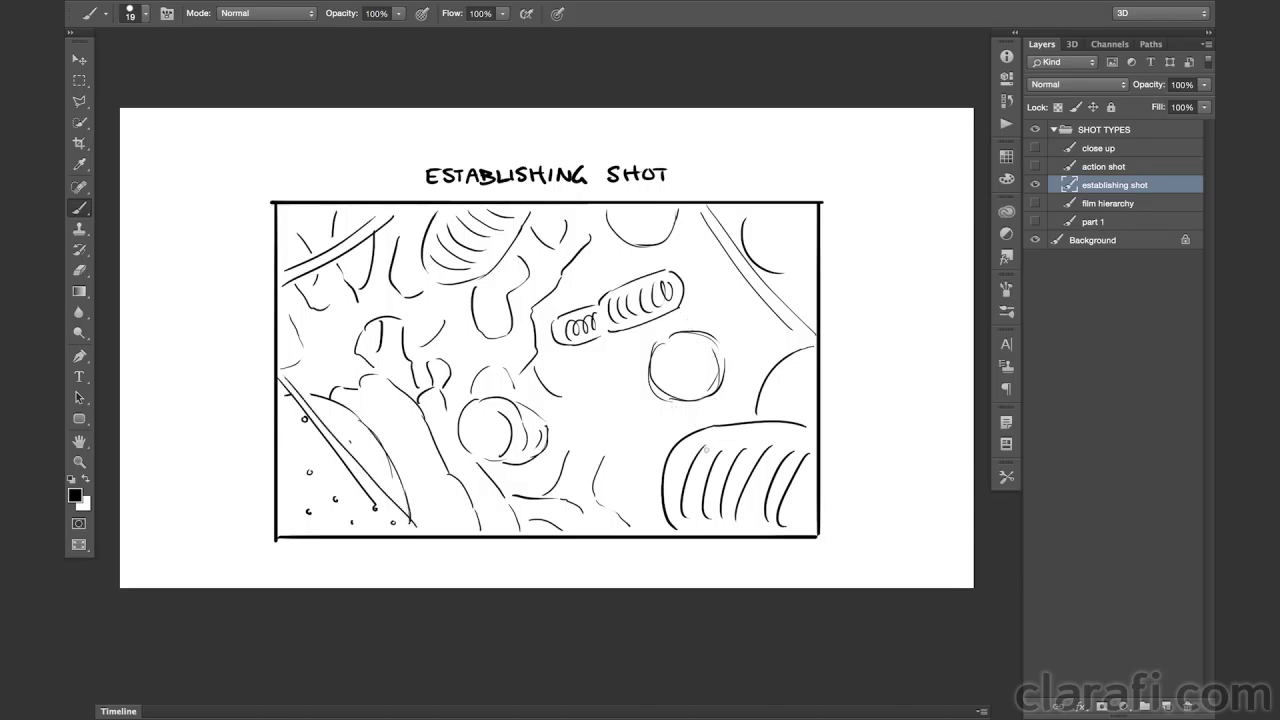
mouse_move(603, 458)
mouse_down()
mouse_move(677, 422)
mouse_move(758, 409)
mouse_up()
mouse_move(765, 342)
mouse_down()
mouse_move(718, 410)
mouse_move(744, 384)
mouse_up()
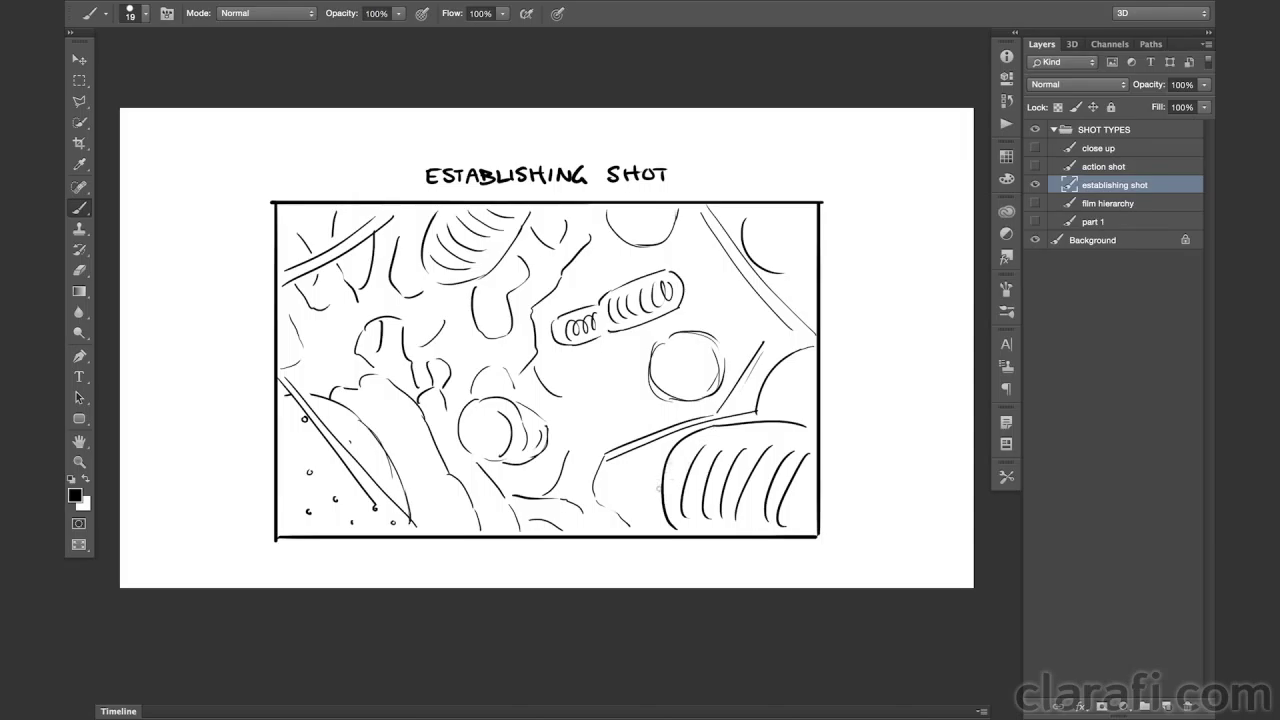
drag(657, 493, 635, 527)
drag(661, 501, 643, 529)
drag(589, 271, 706, 246)
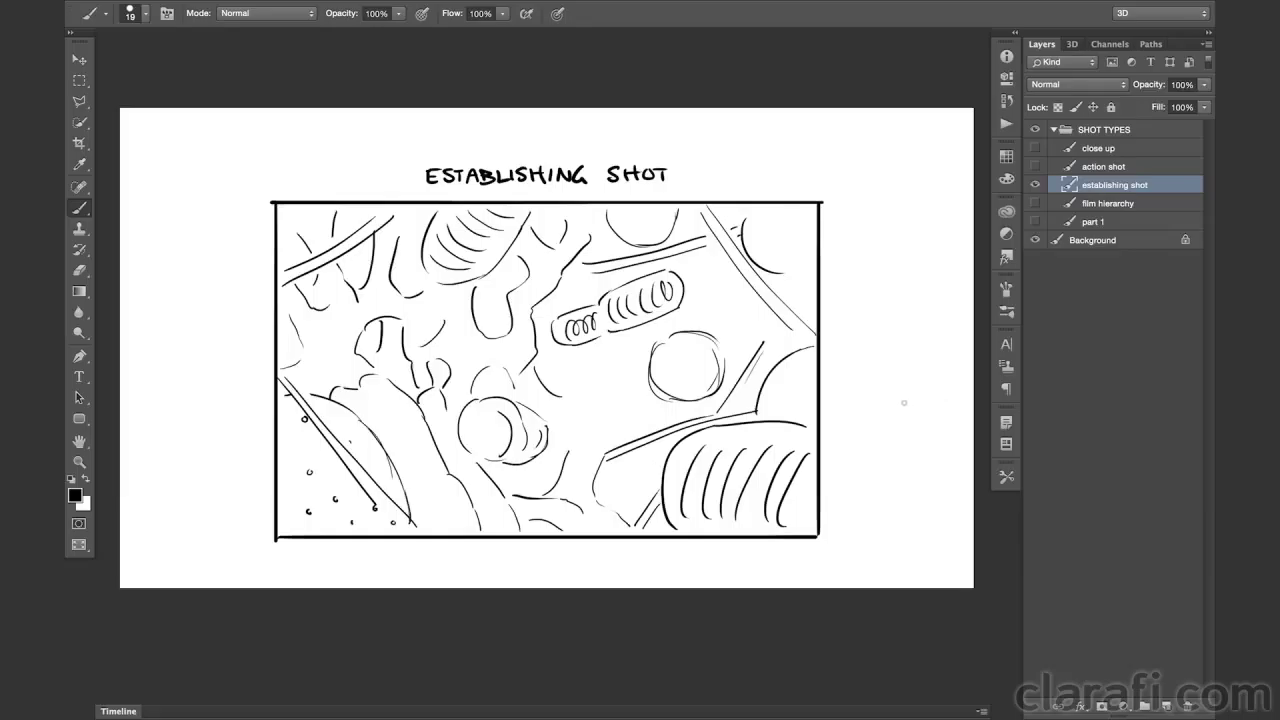
Switch to the action shot layer and sketch two capsule bottles joined by a band
click(1036, 185)
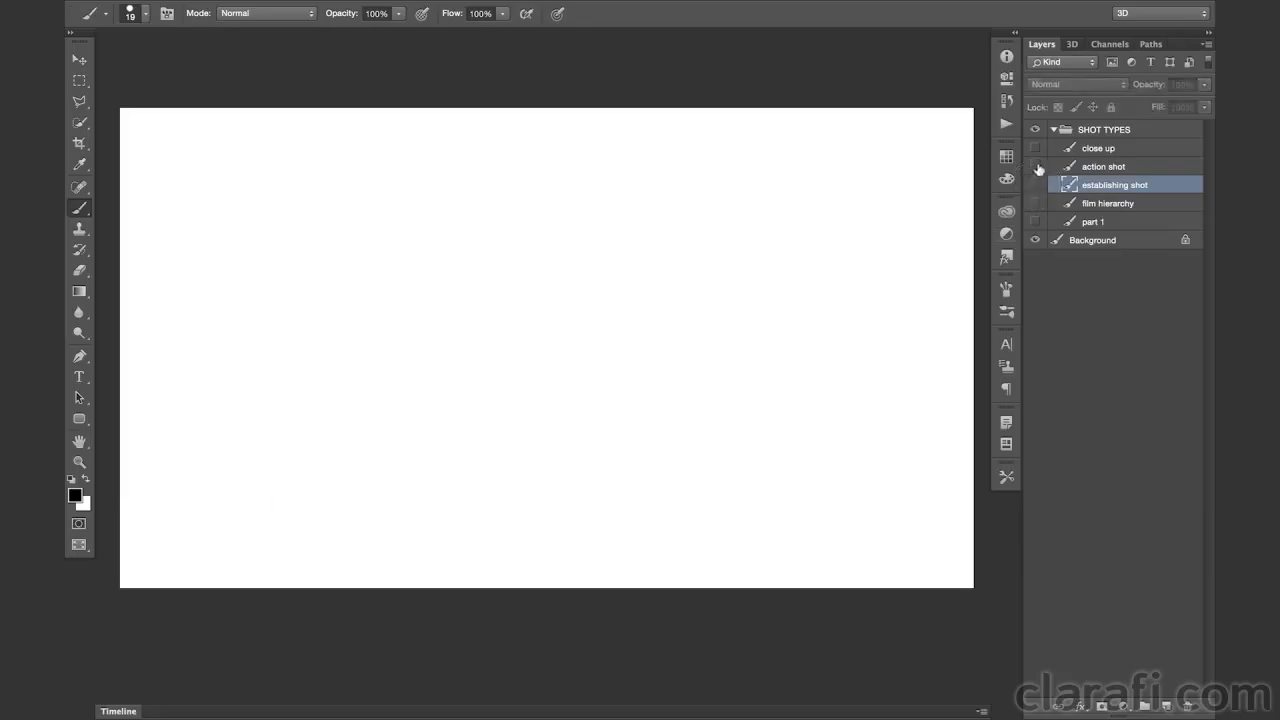
click(1035, 166)
click(1085, 167)
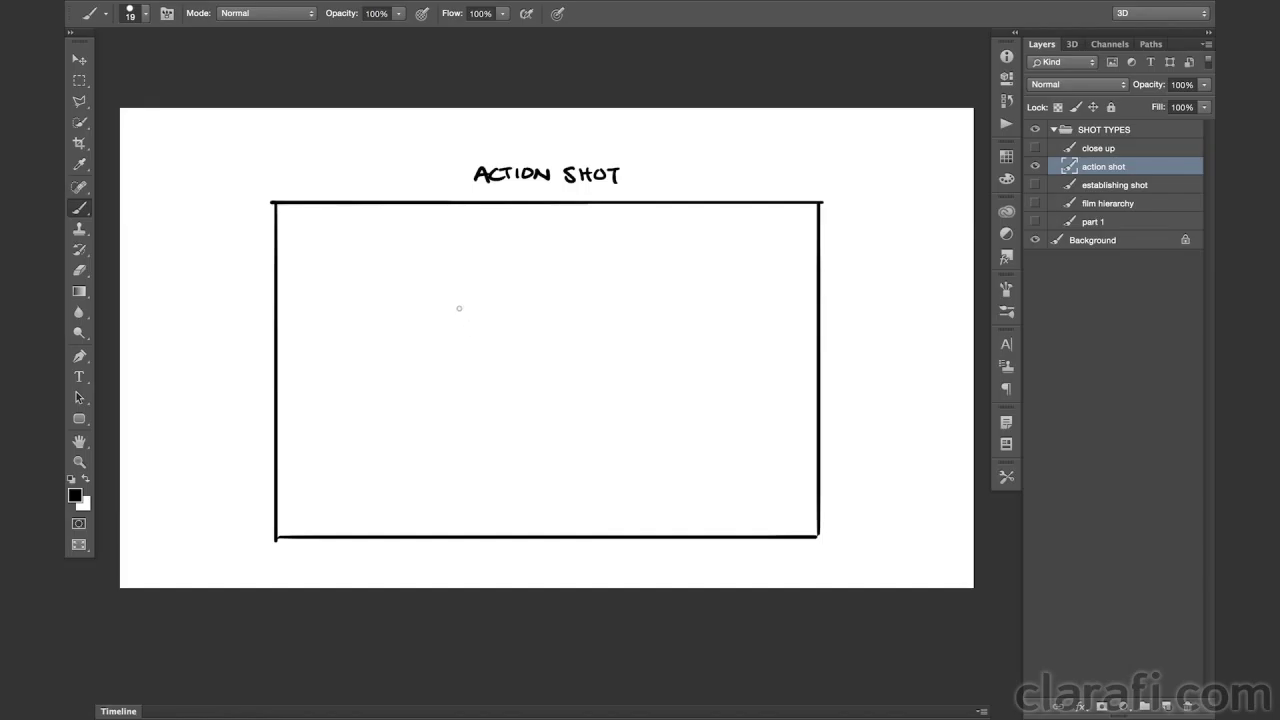
mouse_move(347, 382)
mouse_down()
mouse_move(368, 462)
mouse_move(449, 449)
mouse_move(490, 436)
mouse_move(490, 321)
mouse_move(536, 328)
mouse_up()
drag(492, 440, 550, 384)
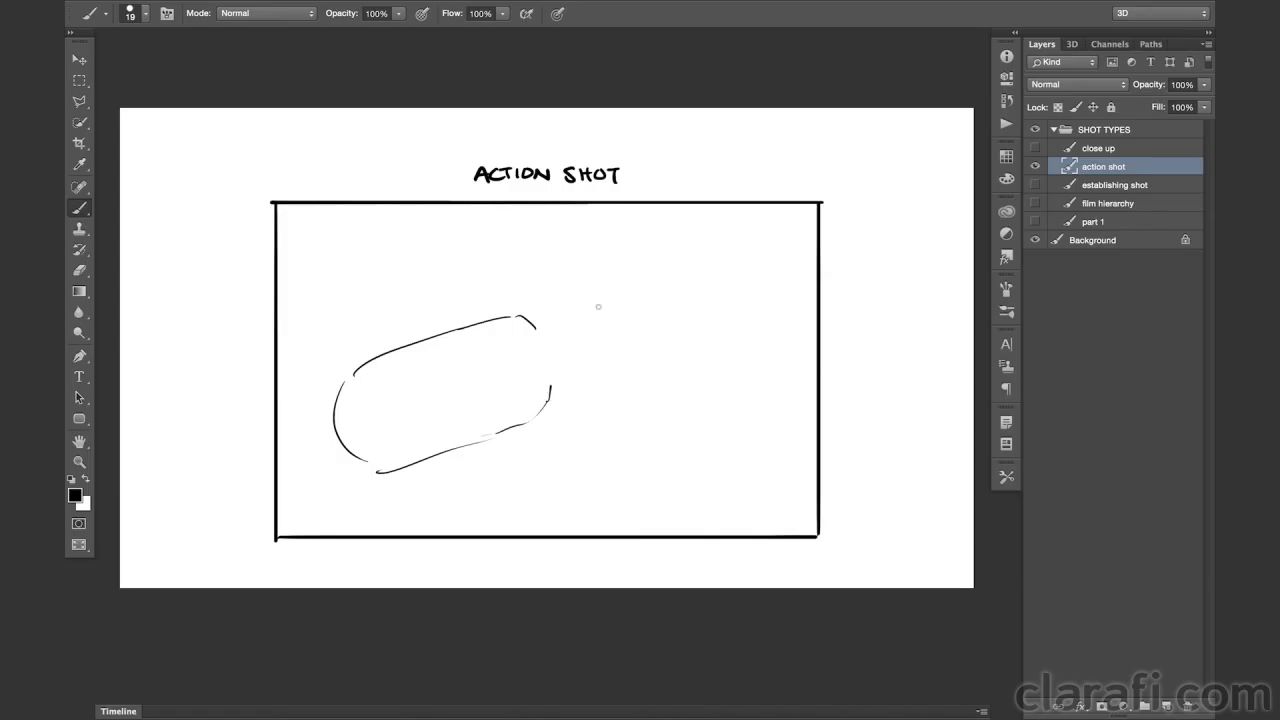
mouse_move(546, 328)
mouse_down()
mouse_move(601, 278)
mouse_move(730, 241)
mouse_move(762, 256)
mouse_move(779, 306)
mouse_up()
mouse_move(557, 382)
mouse_down()
mouse_move(591, 391)
mouse_move(677, 370)
mouse_move(769, 330)
mouse_move(786, 304)
mouse_up()
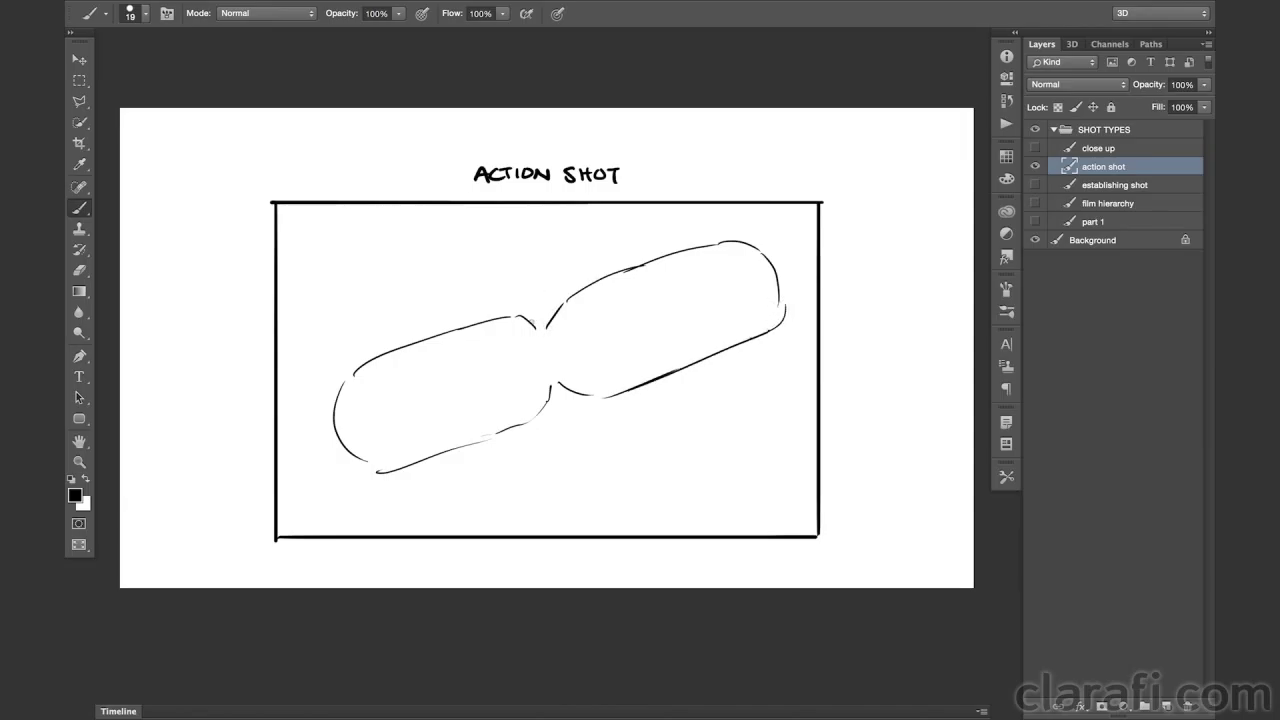
mouse_move(531, 322)
mouse_down()
mouse_move(550, 322)
mouse_move(540, 348)
mouse_move(566, 396)
mouse_up()
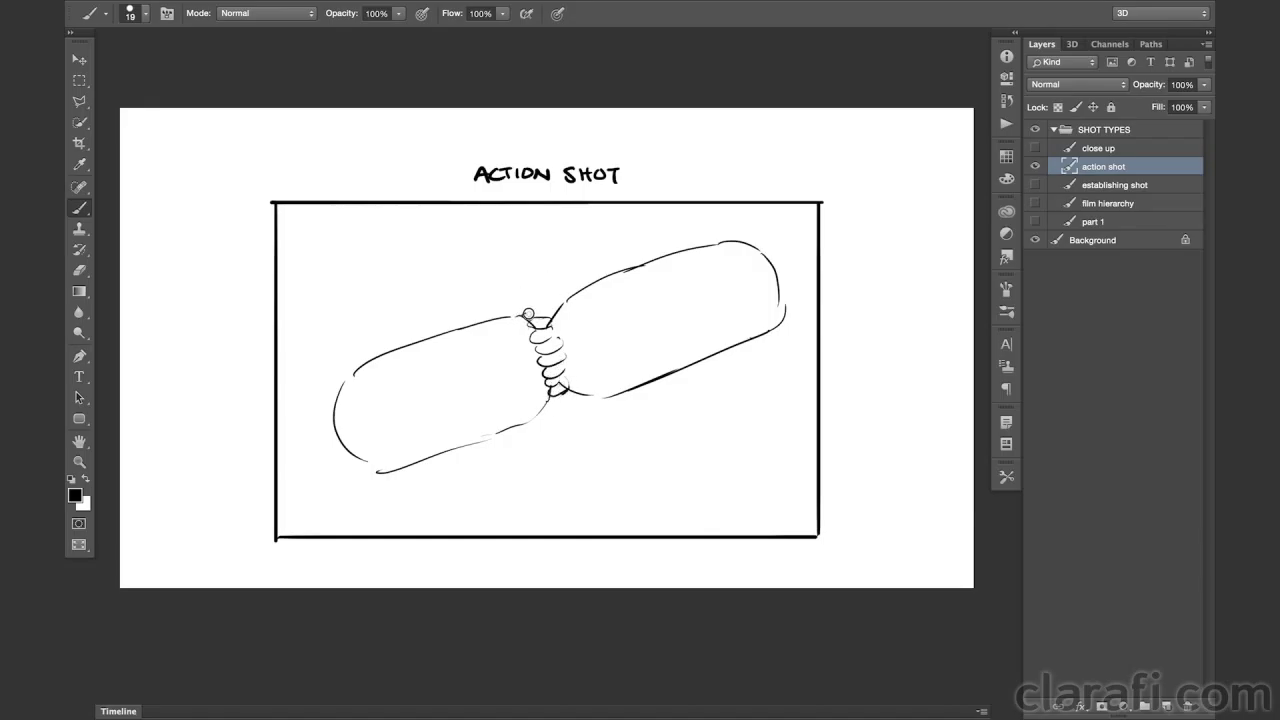
Draw the gripping hand and add highlights and inner detail lines to both bottles
drag(528, 313, 547, 320)
drag(552, 398, 545, 407)
mouse_move(364, 384)
mouse_down()
mouse_move(433, 351)
mouse_move(484, 342)
mouse_up()
mouse_move(364, 408)
mouse_down()
mouse_move(408, 432)
mouse_move(494, 415)
mouse_up()
drag(490, 356, 522, 362)
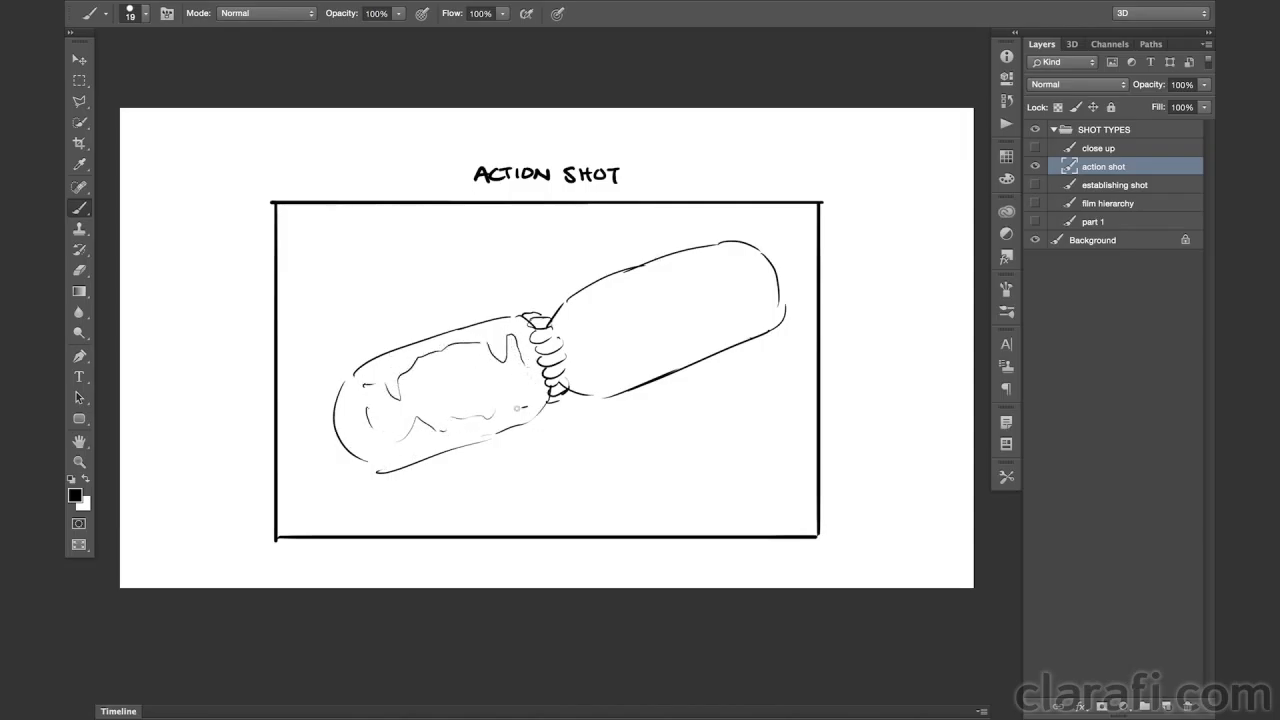
mouse_move(550, 318)
mouse_down()
mouse_move(557, 330)
mouse_move(588, 312)
mouse_up()
drag(698, 268, 729, 274)
drag(592, 373, 700, 338)
drag(712, 332, 730, 321)
drag(552, 328, 556, 340)
Sketch background figures and organic forms around the bottles across the panel
mouse_move(686, 526)
mouse_down()
mouse_move(768, 437)
mouse_move(806, 430)
mouse_up()
mouse_move(283, 320)
mouse_down()
mouse_move(317, 325)
mouse_move(373, 254)
mouse_move(369, 212)
mouse_up()
mouse_move(438, 332)
mouse_down()
mouse_move(457, 276)
mouse_move(480, 257)
mouse_move(555, 300)
mouse_up()
drag(484, 254, 481, 211)
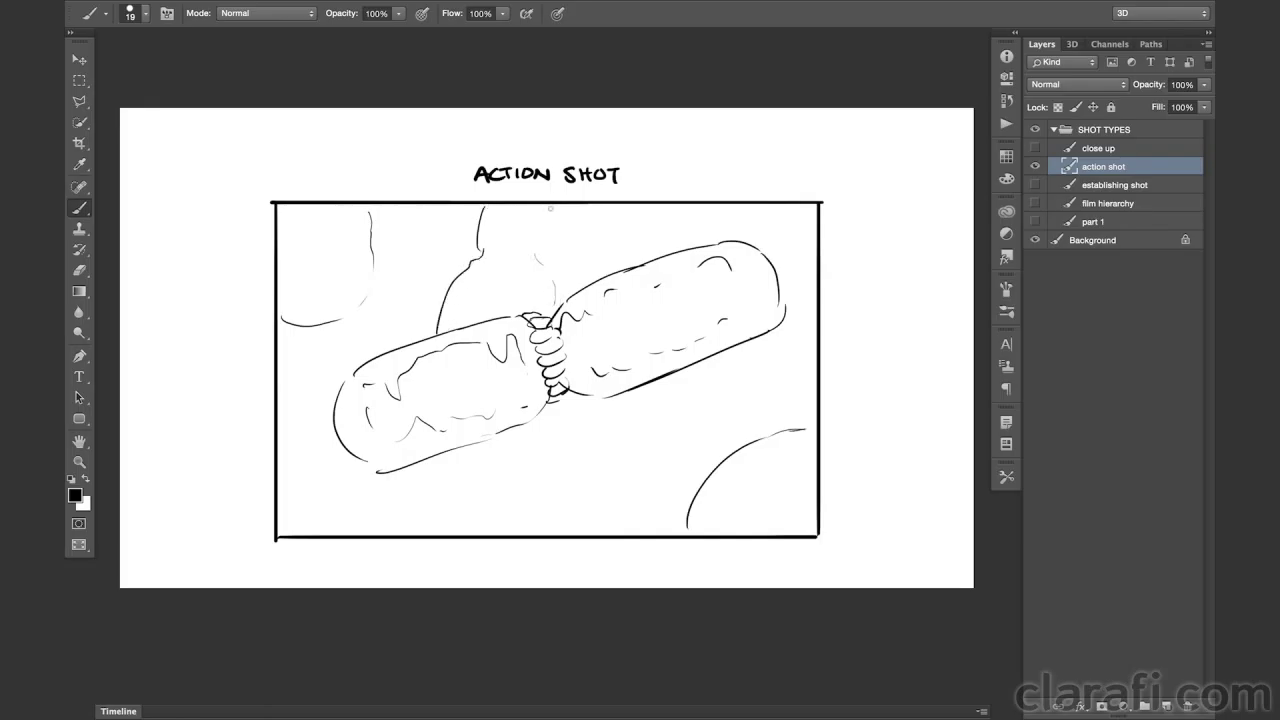
drag(564, 223, 551, 259)
mouse_move(768, 204)
mouse_down()
mouse_move(820, 262)
mouse_move(816, 246)
mouse_up()
mouse_move(279, 456)
mouse_down()
mouse_move(411, 526)
mouse_move(423, 480)
mouse_move(504, 533)
mouse_up()
mouse_move(451, 492)
mouse_down()
mouse_move(462, 463)
mouse_move(538, 516)
mouse_move(545, 493)
mouse_move(584, 473)
mouse_up()
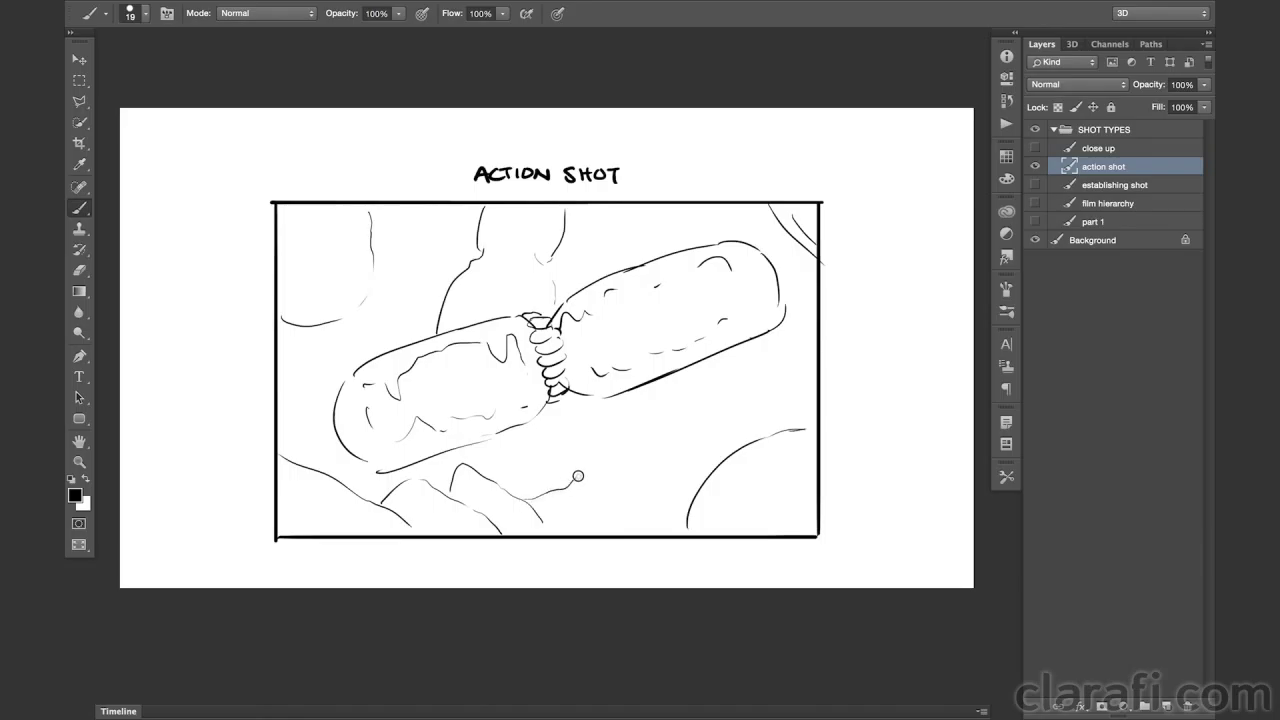
drag(297, 338, 297, 414)
drag(318, 331, 328, 357)
drag(343, 321, 362, 336)
mouse_move(325, 434)
mouse_down()
mouse_move(415, 458)
mouse_move(361, 418)
mouse_move(428, 390)
mouse_move(403, 486)
mouse_move(365, 458)
mouse_move(377, 467)
mouse_move(516, 420)
mouse_up()
Retrace the edges and ends of both bottles to strengthen their outlines
drag(436, 458, 544, 412)
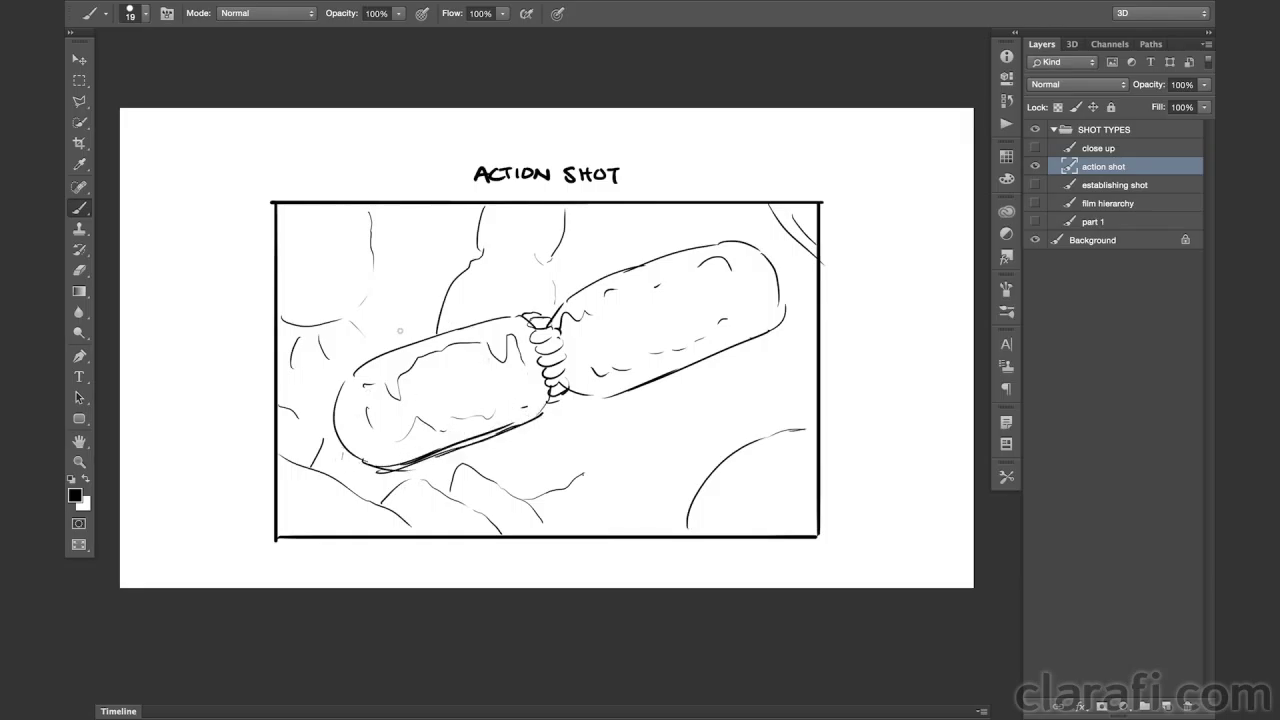
mouse_move(352, 378)
mouse_down()
mouse_move(478, 320)
mouse_move(522, 318)
mouse_up()
mouse_move(353, 375)
mouse_down()
mouse_move(341, 431)
mouse_move(351, 423)
mouse_move(378, 462)
mouse_up()
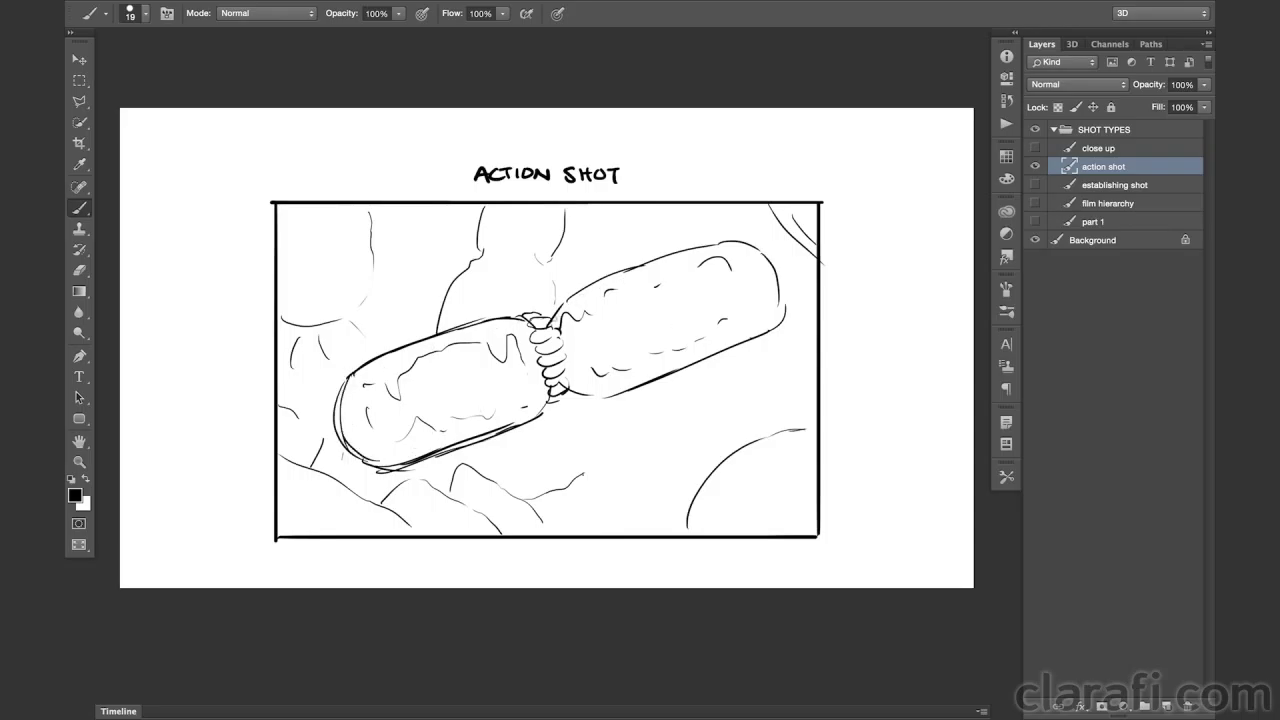
mouse_move(552, 320)
mouse_down()
mouse_move(590, 284)
mouse_move(720, 238)
mouse_move(778, 274)
mouse_move(782, 320)
mouse_move(756, 336)
mouse_up()
mouse_move(570, 392)
mouse_down()
mouse_move(639, 387)
mouse_move(745, 342)
mouse_up()
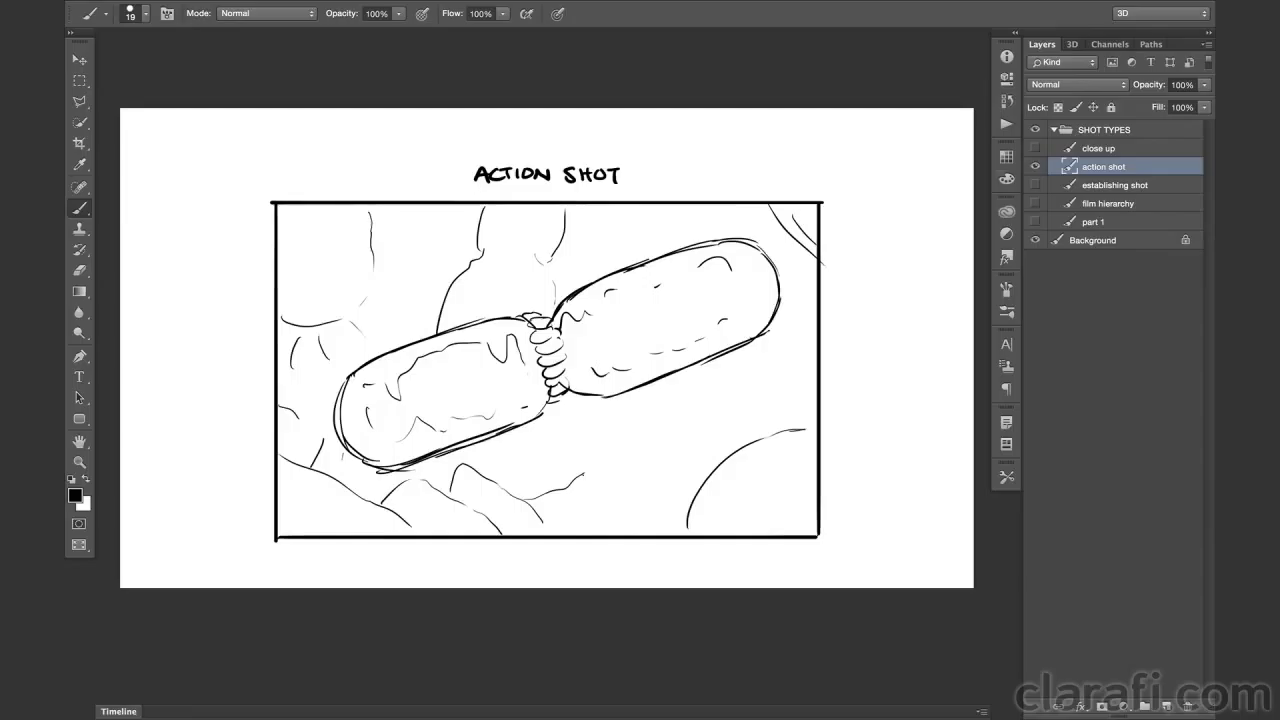
Switch to the close up layer and draw the sweeping arm curves from the panel edges
click(1035, 166)
click(1035, 148)
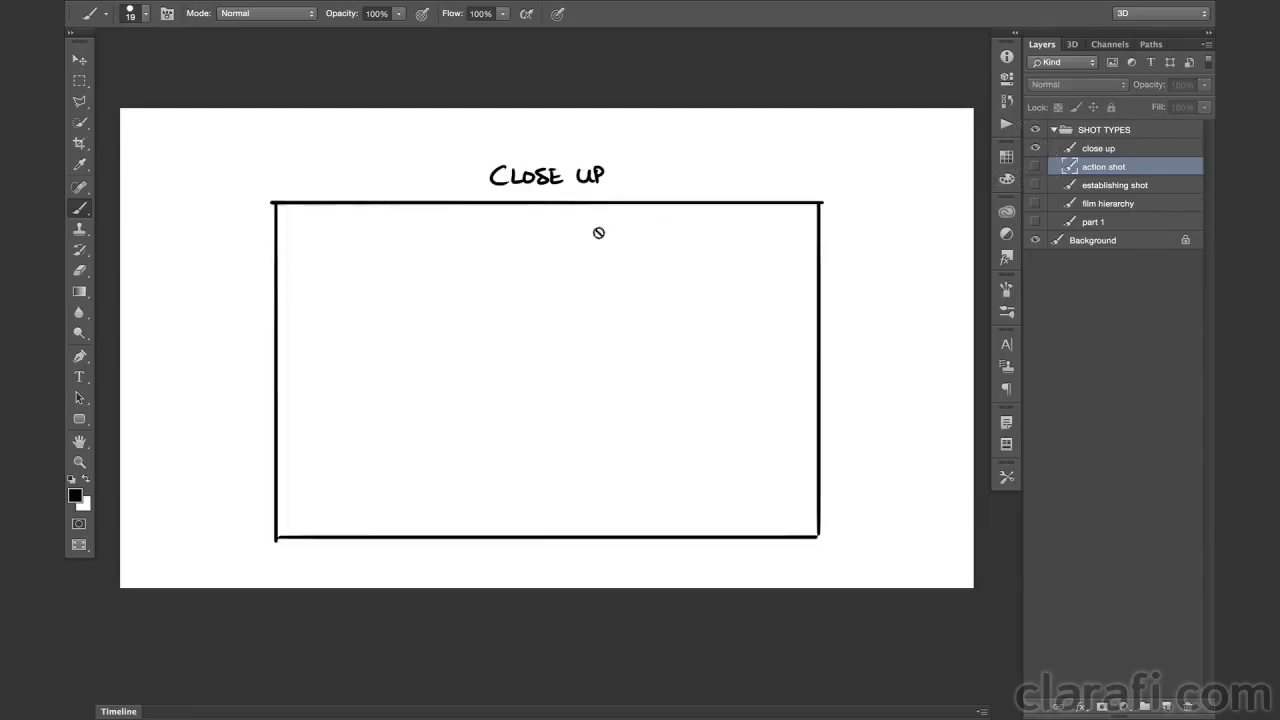
click(1098, 152)
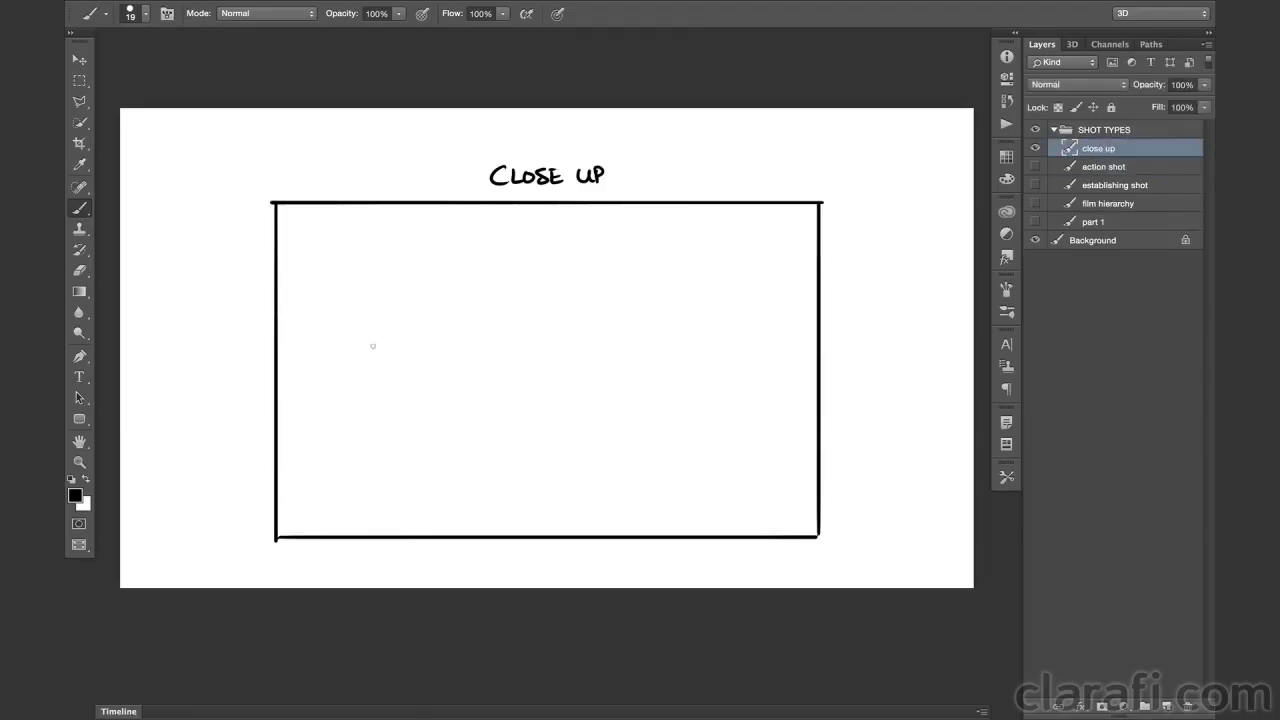
mouse_move(284, 359)
mouse_down()
mouse_move(431, 320)
mouse_move(477, 330)
mouse_move(310, 348)
mouse_move(434, 312)
mouse_move(480, 333)
mouse_up()
drag(522, 290, 516, 253)
mouse_move(562, 208)
mouse_down()
mouse_move(516, 260)
mouse_move(528, 304)
mouse_up()
mouse_move(575, 535)
mouse_down()
mouse_move(591, 494)
mouse_move(716, 484)
mouse_move(764, 450)
mouse_up()
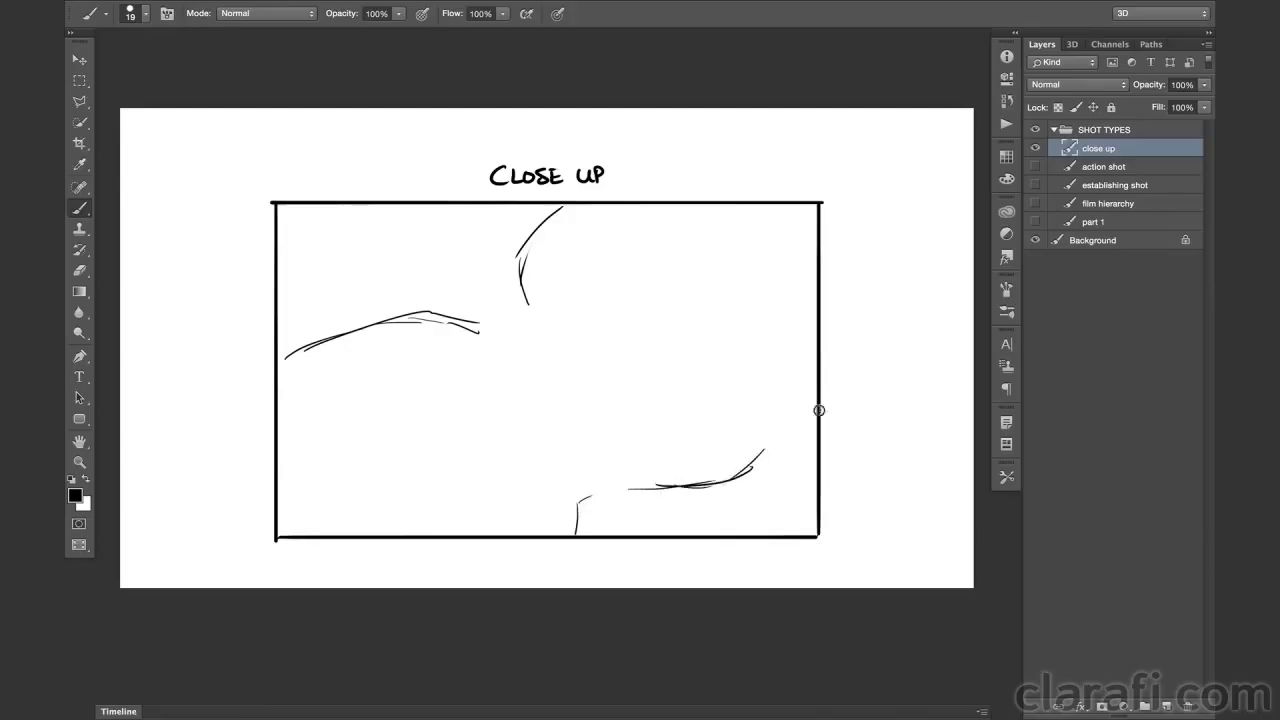
drag(817, 411, 750, 470)
drag(793, 430, 724, 476)
Sketch the clenched fist with knuckle lobes, thumb, finger arches and wrist hatching
mouse_move(506, 370)
mouse_down()
mouse_move(534, 340)
mouse_move(576, 362)
mouse_move(509, 406)
mouse_move(583, 366)
mouse_up()
mouse_move(512, 413)
mouse_down()
mouse_move(548, 432)
mouse_move(585, 374)
mouse_up()
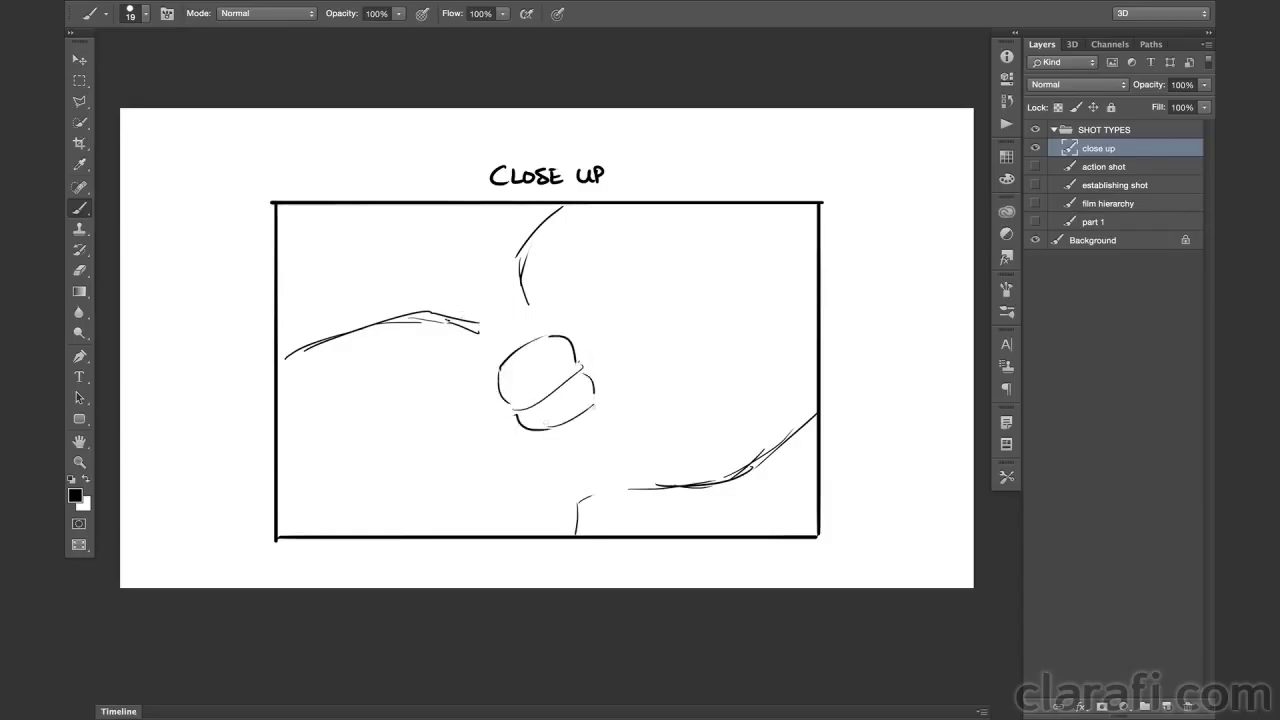
mouse_move(480, 347)
mouse_down()
mouse_move(506, 322)
mouse_move(557, 322)
mouse_move(498, 366)
mouse_up()
mouse_move(450, 323)
mouse_down()
mouse_move(516, 291)
mouse_move(528, 306)
mouse_up()
mouse_move(436, 312)
mouse_down()
mouse_move(491, 277)
mouse_move(506, 290)
mouse_up()
mouse_move(414, 310)
mouse_down()
mouse_move(457, 280)
mouse_move(504, 298)
mouse_up()
mouse_move(538, 437)
mouse_down()
mouse_move(562, 455)
mouse_move(610, 430)
mouse_up()
drag(557, 467, 572, 485)
mouse_move(586, 482)
mouse_down()
mouse_move(618, 440)
mouse_move(574, 510)
mouse_move(627, 490)
mouse_up()
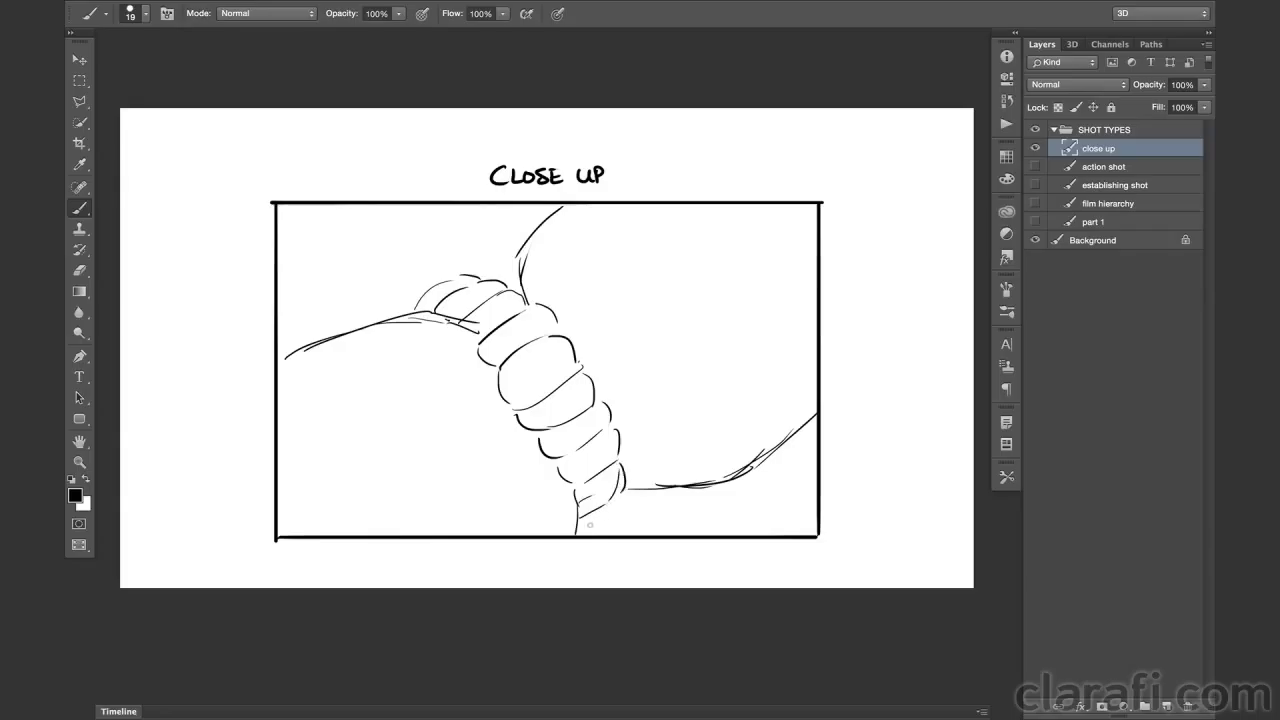
Thicken the arm contours and the lower-right wrist line
mouse_move(518, 288)
mouse_down()
mouse_move(513, 254)
mouse_move(531, 230)
mouse_up()
mouse_move(292, 359)
mouse_down()
mouse_move(382, 318)
mouse_move(452, 324)
mouse_up()
mouse_move(646, 485)
mouse_down()
mouse_move(706, 482)
mouse_move(791, 431)
mouse_up()
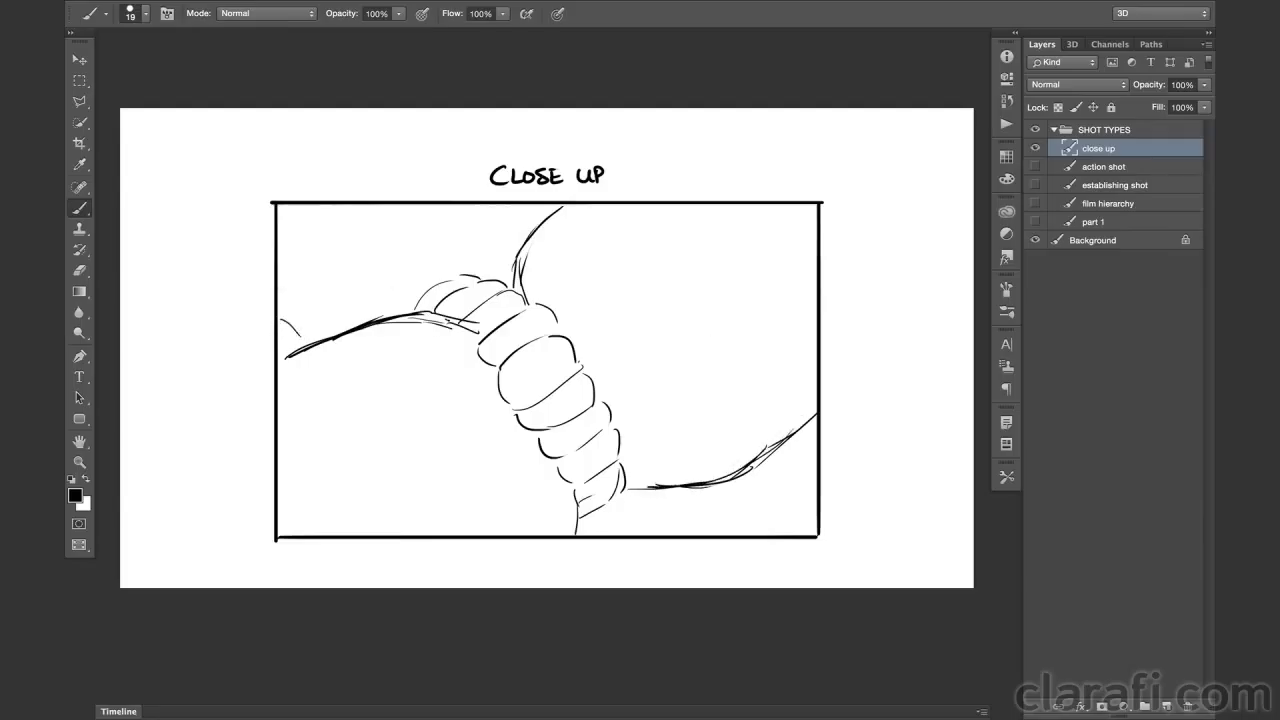
Hatch the close up panel's upper-left background with diagonal strokes up to the top edge
drag(282, 292, 312, 330)
drag(300, 269, 342, 302)
drag(288, 248, 350, 312)
mouse_move(289, 222)
mouse_down()
mouse_move(357, 312)
mouse_move(392, 312)
mouse_up()
mouse_move(320, 213)
mouse_down()
mouse_move(398, 296)
mouse_move(420, 288)
mouse_up()
mouse_move(365, 209)
mouse_down()
mouse_move(436, 284)
mouse_move(438, 262)
mouse_up()
mouse_move(410, 212)
mouse_down()
mouse_move(462, 262)
mouse_move(495, 272)
mouse_up()
mouse_move(456, 209)
mouse_down()
mouse_move(512, 270)
mouse_move(522, 236)
mouse_up()
mouse_move(512, 212)
mouse_down()
mouse_move(534, 236)
mouse_move(550, 228)
mouse_up()
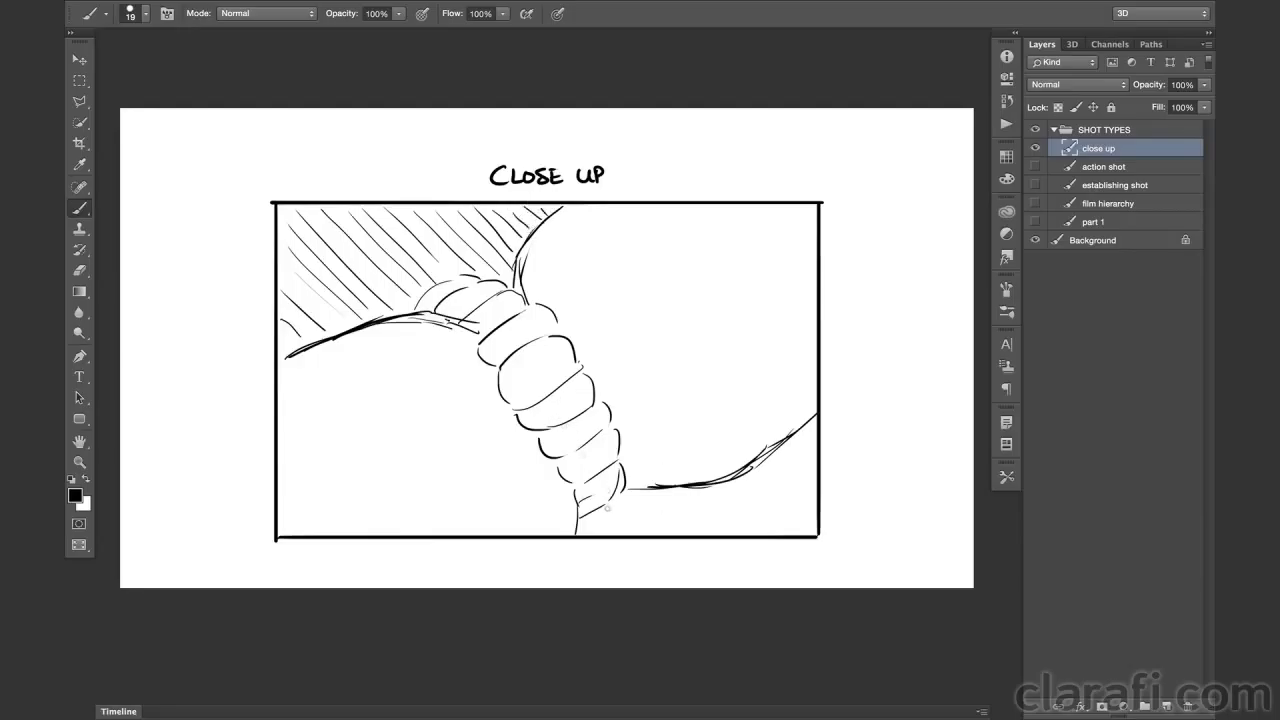
Hatch the lower-right corner below the arm, extending a line down to the border
mouse_move(586, 512)
mouse_down()
mouse_move(610, 531)
mouse_move(680, 528)
mouse_move(690, 514)
mouse_move(766, 528)
mouse_up()
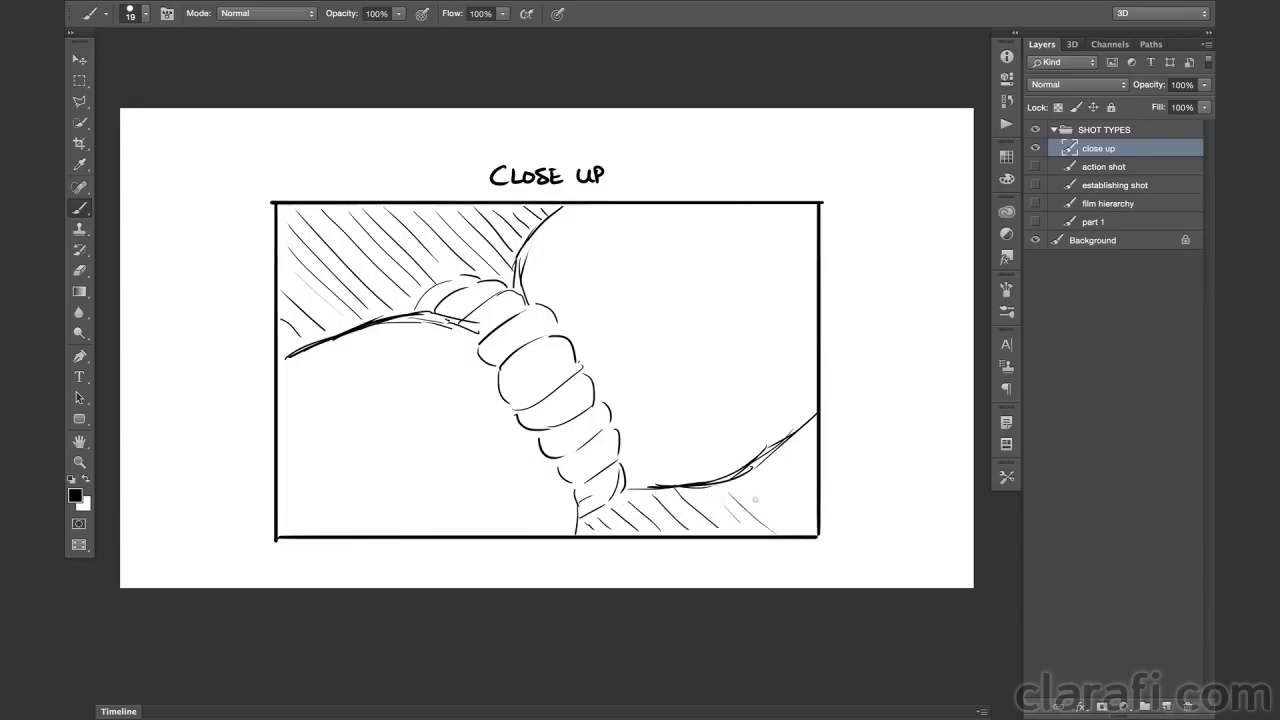
drag(748, 482, 790, 528)
mouse_move(768, 474)
mouse_down()
mouse_move(812, 524)
mouse_move(814, 500)
mouse_up()
drag(784, 440, 814, 466)
drag(578, 503, 577, 536)
Toggle the close up layer off and on, then hide it and show establishing shot
click(1036, 148)
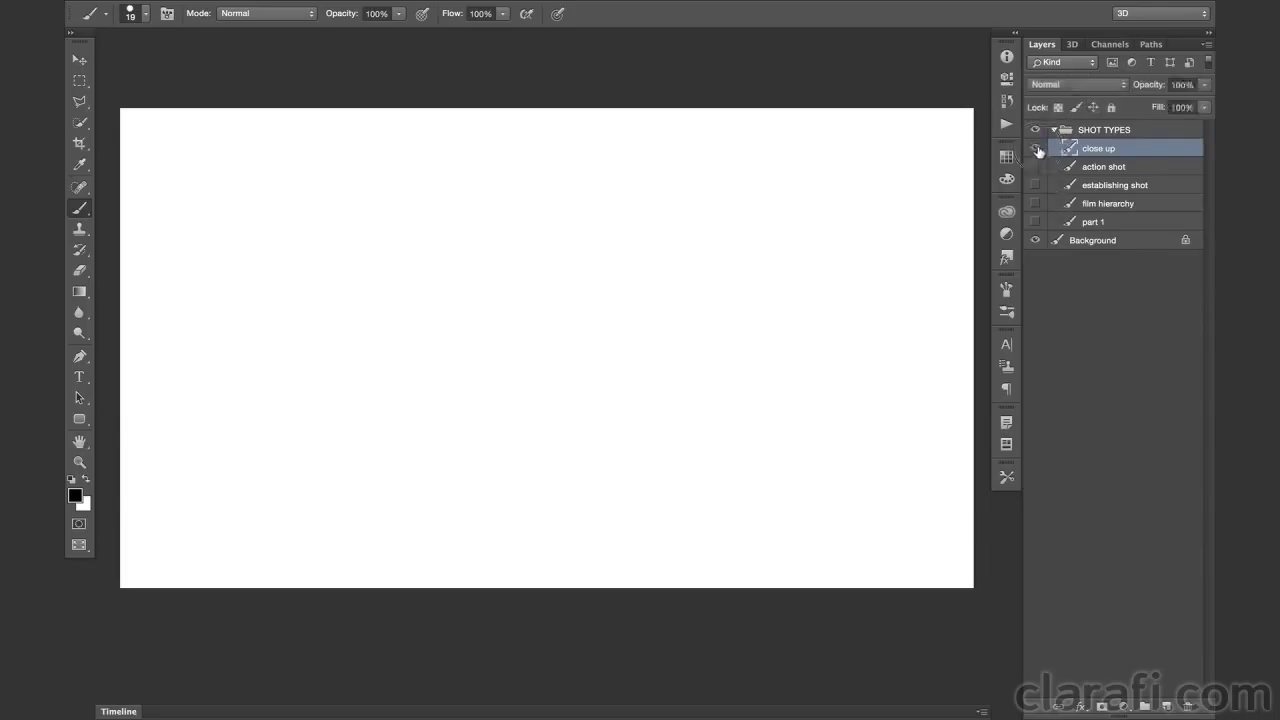
click(1036, 149)
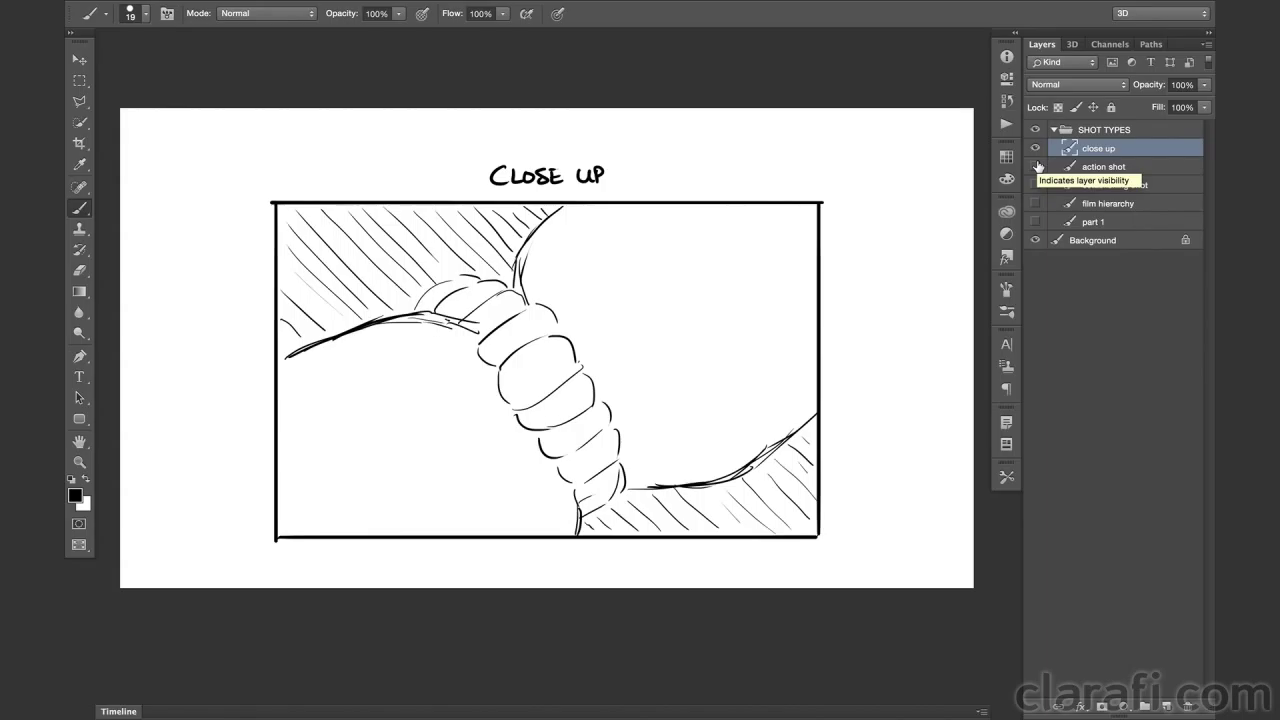
click(1035, 148)
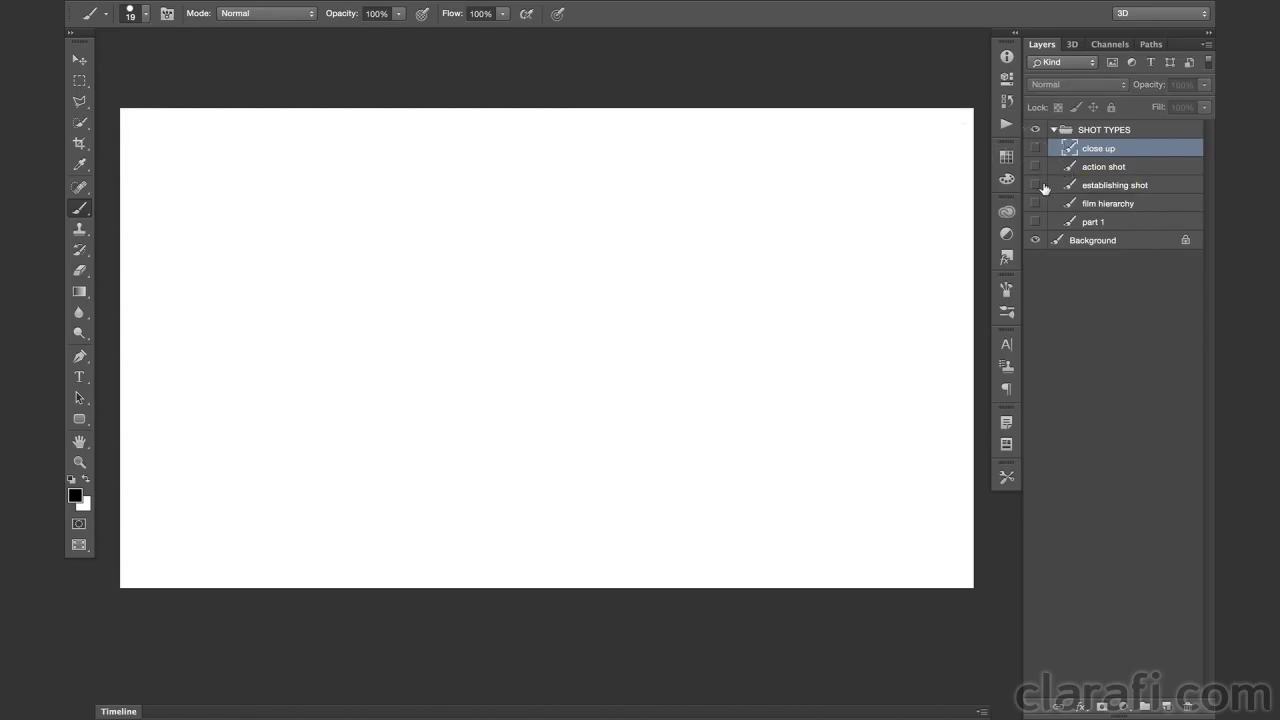
click(1035, 185)
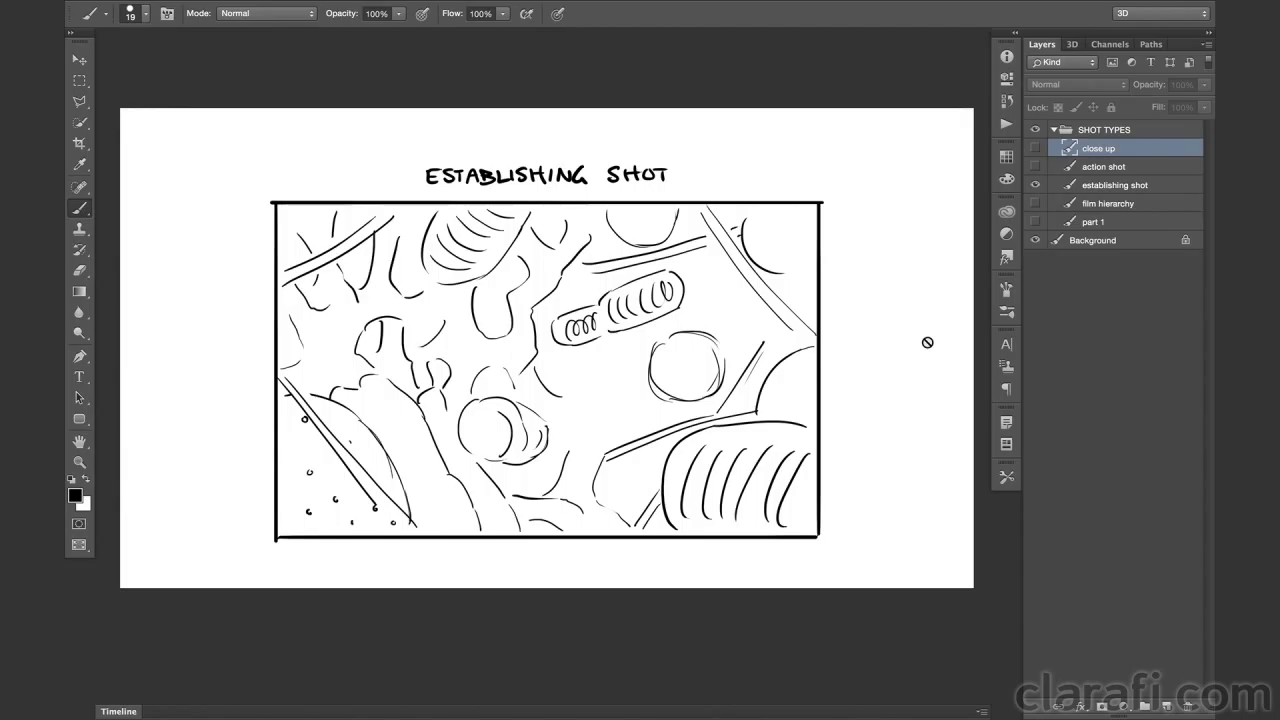
Collapse and hide the SHOT TYPES group, then add an empty Layer 1 above it
scroll(757, 280, up, 2)
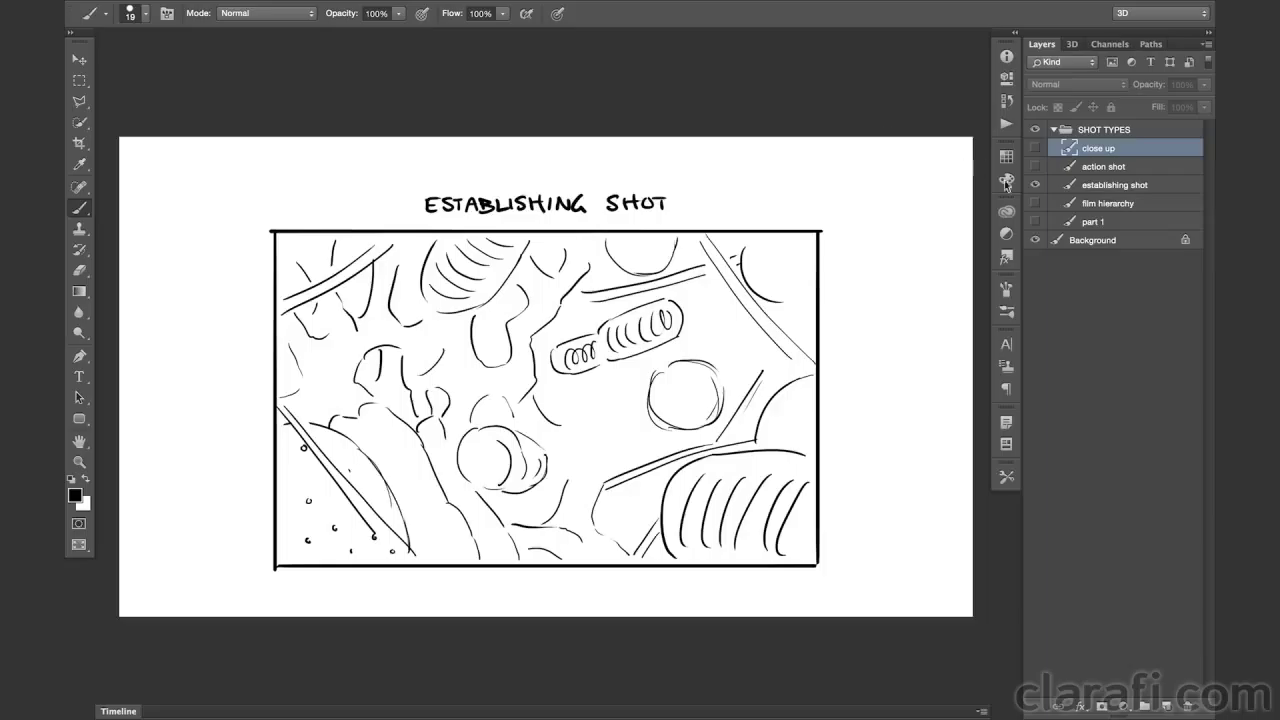
click(1054, 129)
click(1037, 130)
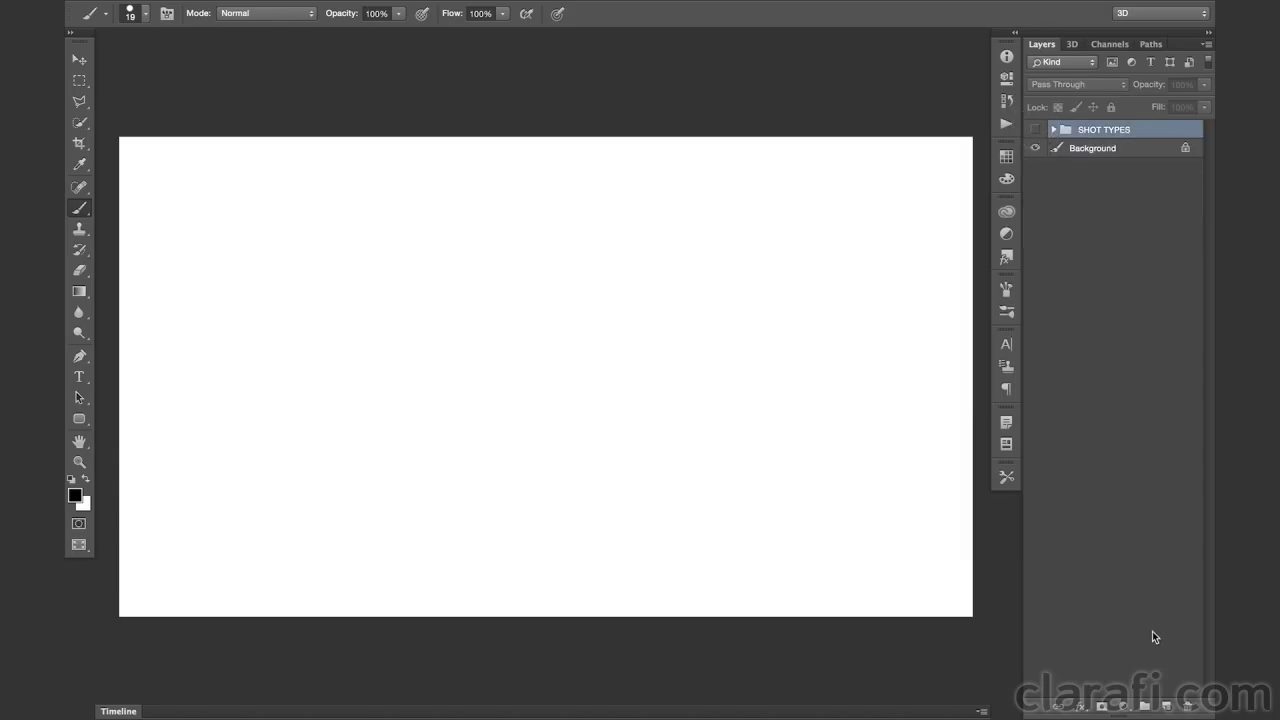
click(1166, 706)
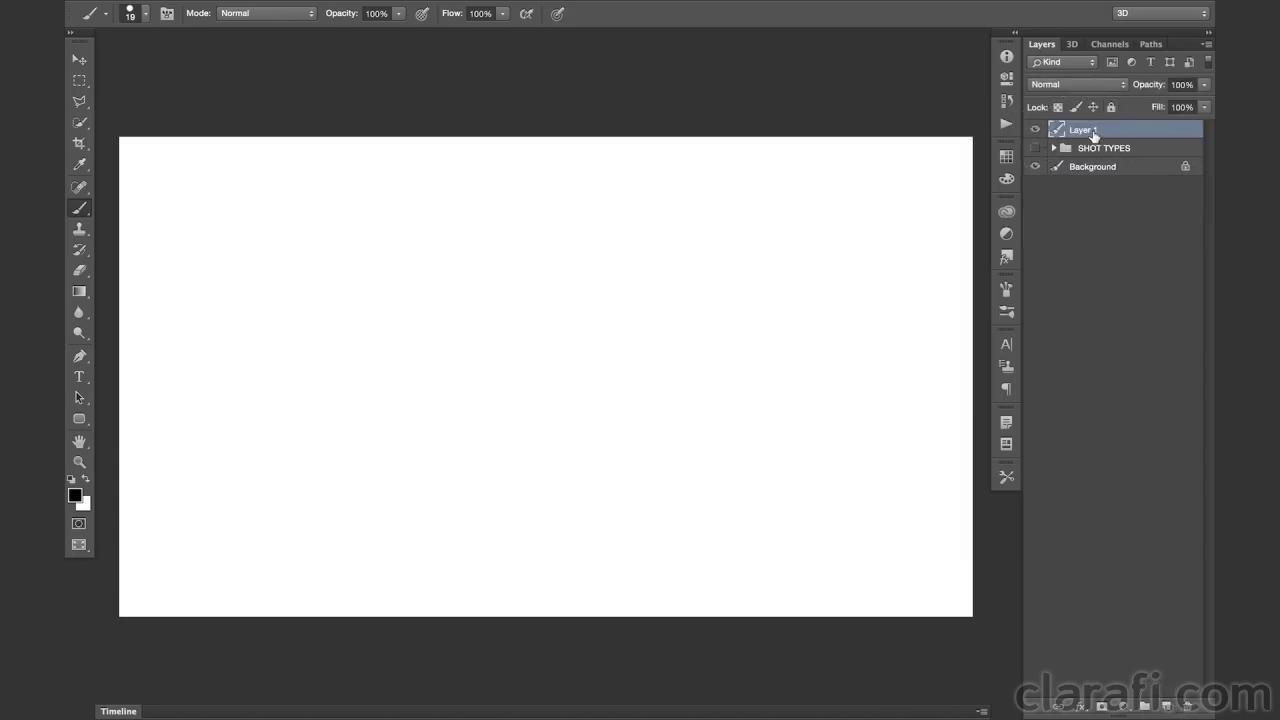